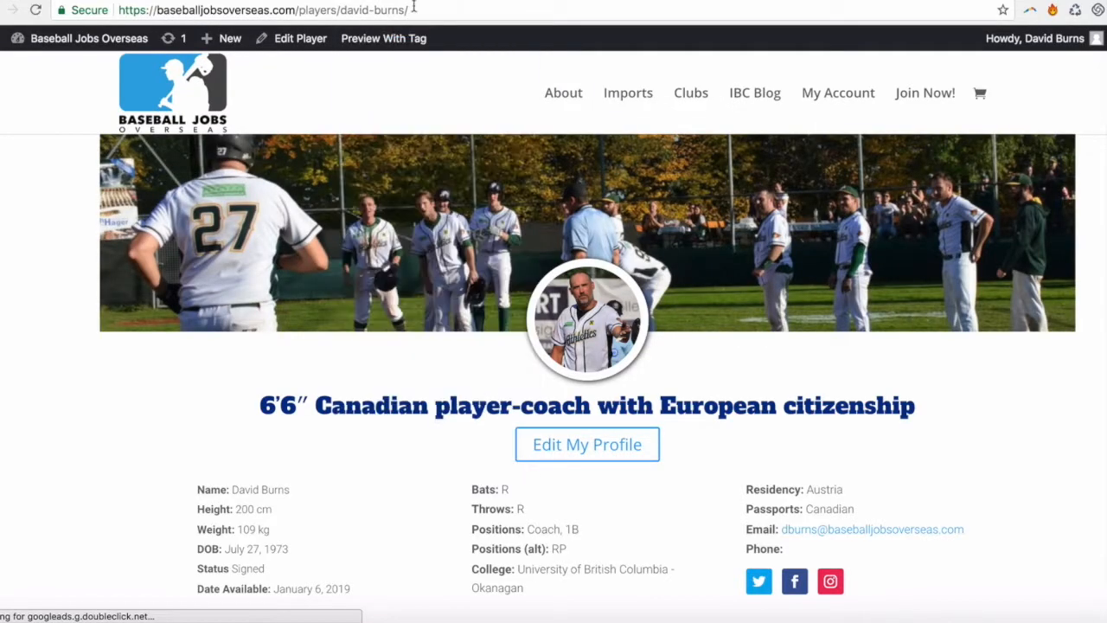
Step: Open the player-coach's profile for editing and go to its Media section
{"action": "left_click_drag", "start_coordinate": [409, 9], "coordinate": [324, 0]}
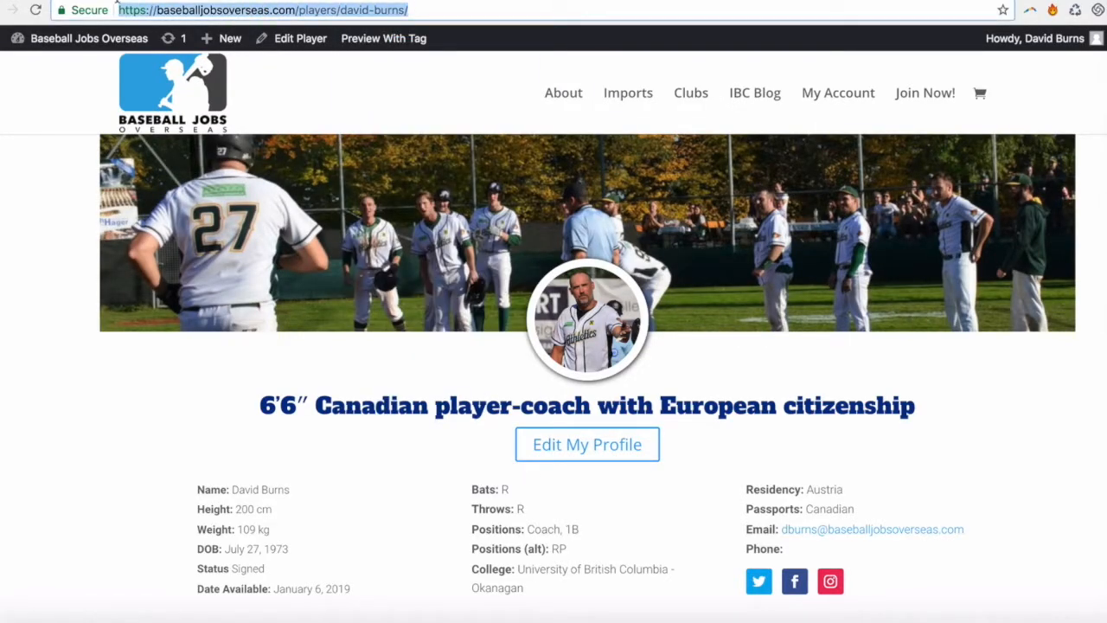
{"action": "left_click", "coordinate": [538, 406]}
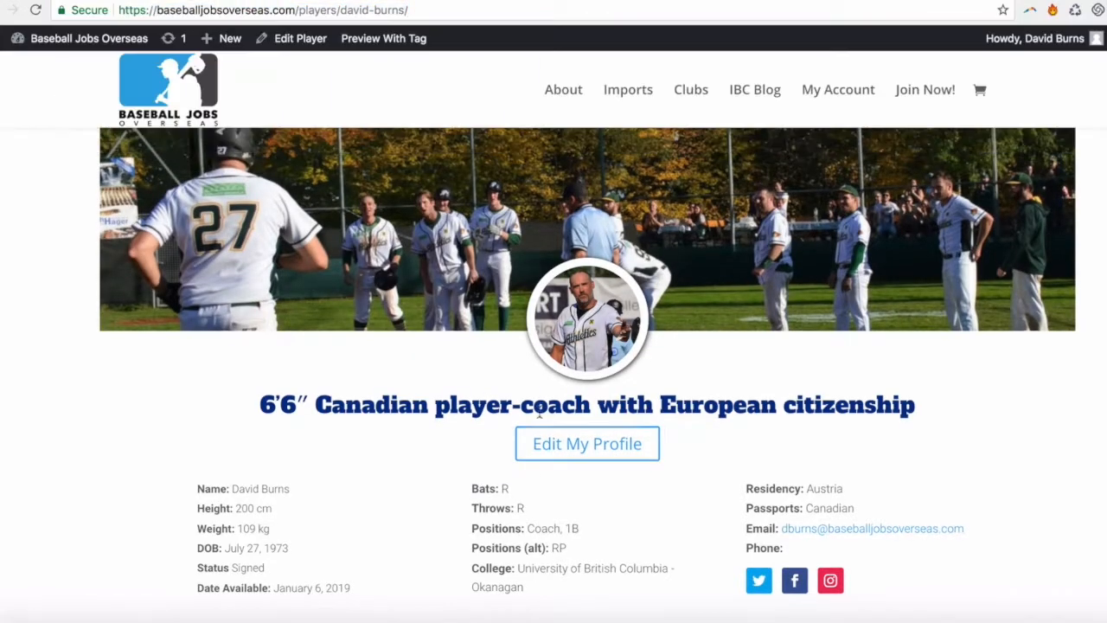
{"action": "left_click", "coordinate": [579, 446]}
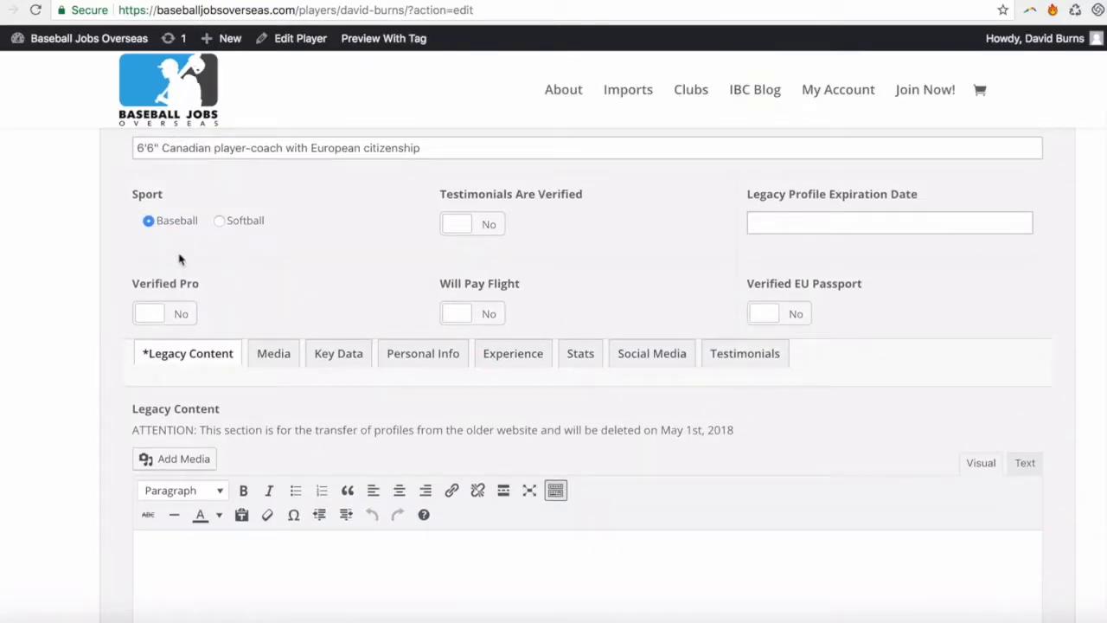
{"action": "scroll", "coordinate": [650, 260], "scroll_direction": "down", "scroll_amount": 4}
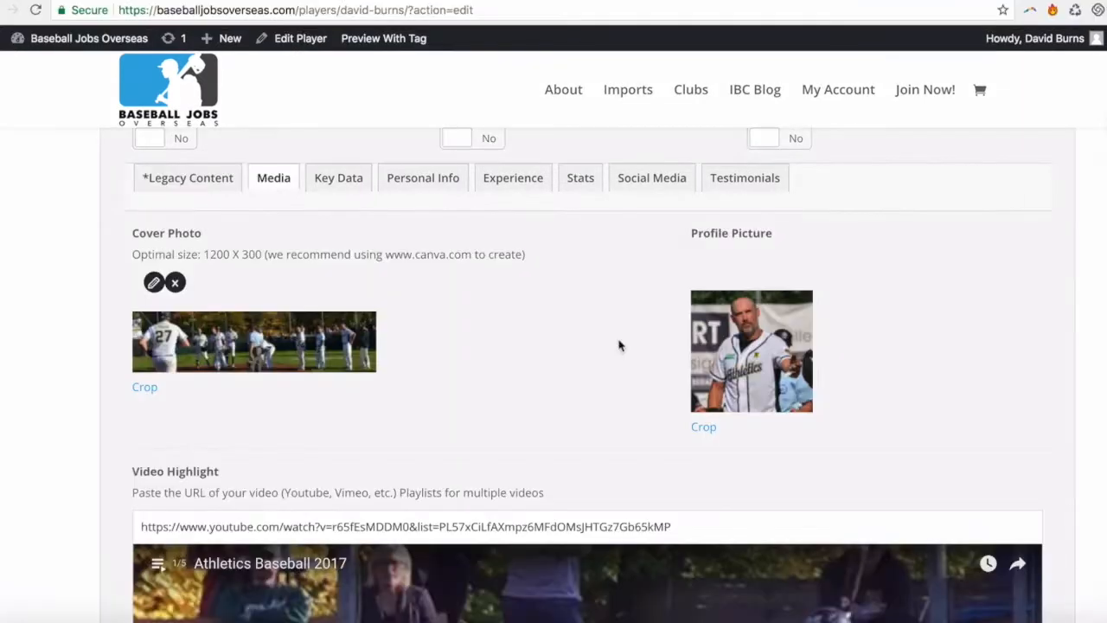
Step: Examine the cover photo, profile picture and video highlight URL fields in the profile's Media section
{"action": "scroll", "coordinate": [618, 344], "scroll_direction": "down", "scroll_amount": 2}
{"action": "scroll", "coordinate": [619, 346], "scroll_direction": "down", "scroll_amount": 2}
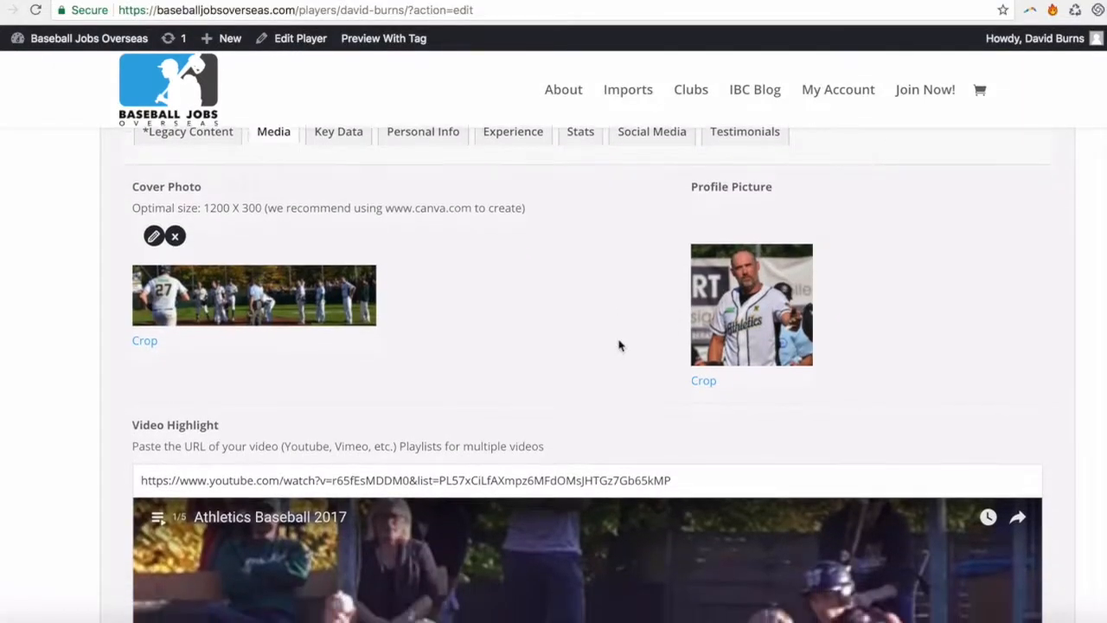
{"action": "scroll", "coordinate": [619, 345], "scroll_direction": "down", "scroll_amount": 1}
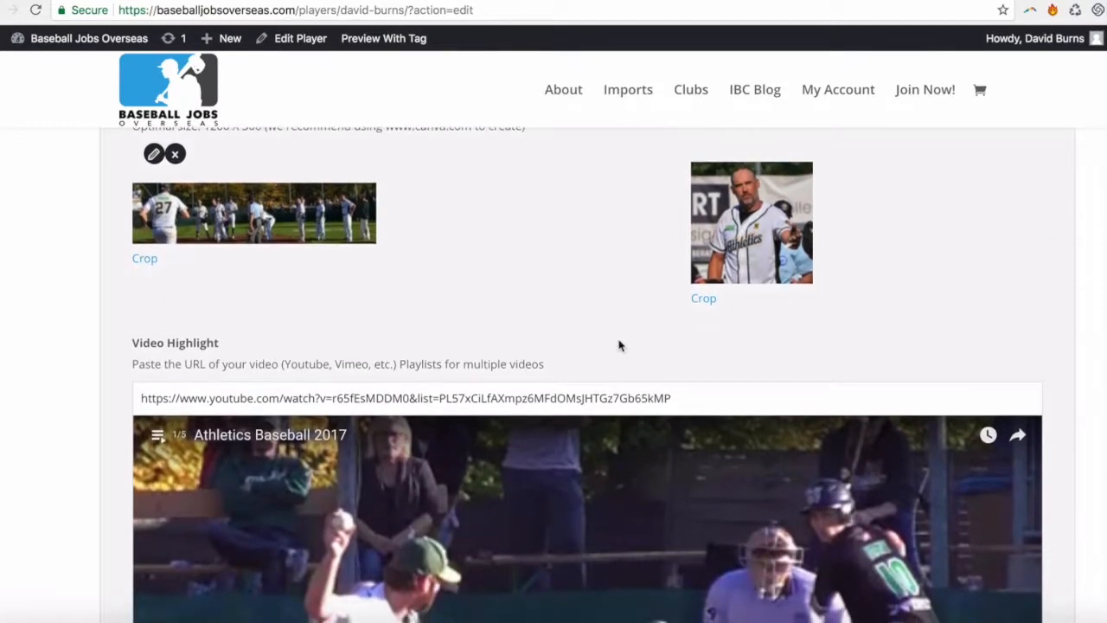
{"action": "scroll", "coordinate": [619, 345], "scroll_direction": "down", "scroll_amount": 1}
{"action": "left_click", "coordinate": [682, 324]}
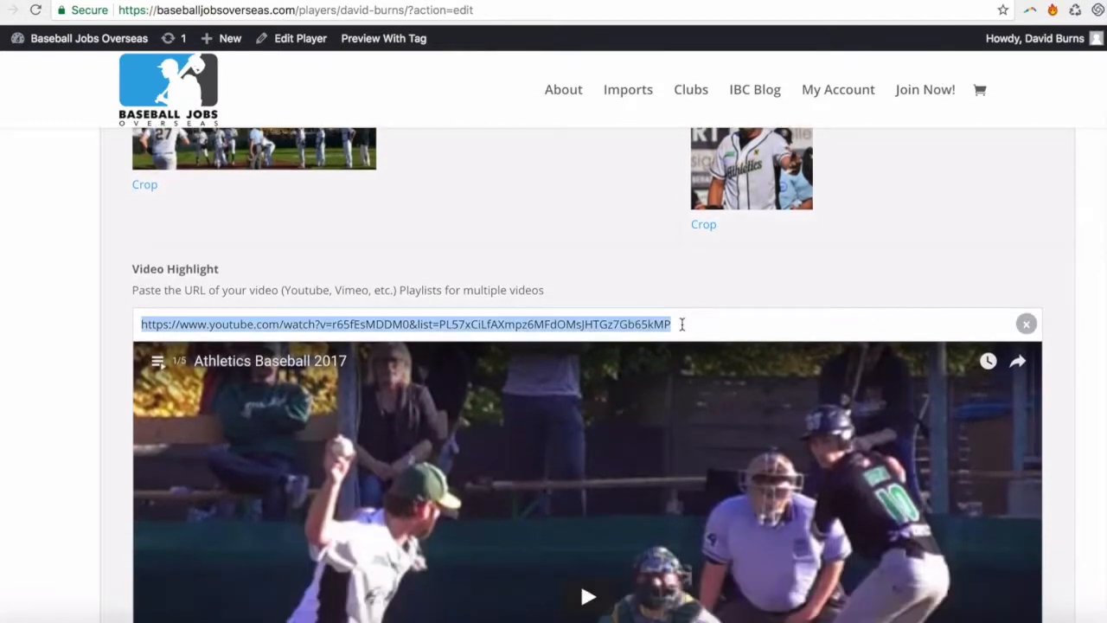
{"action": "left_click", "coordinate": [516, 253]}
{"action": "scroll", "coordinate": [515, 252], "scroll_direction": "up", "scroll_amount": 5}
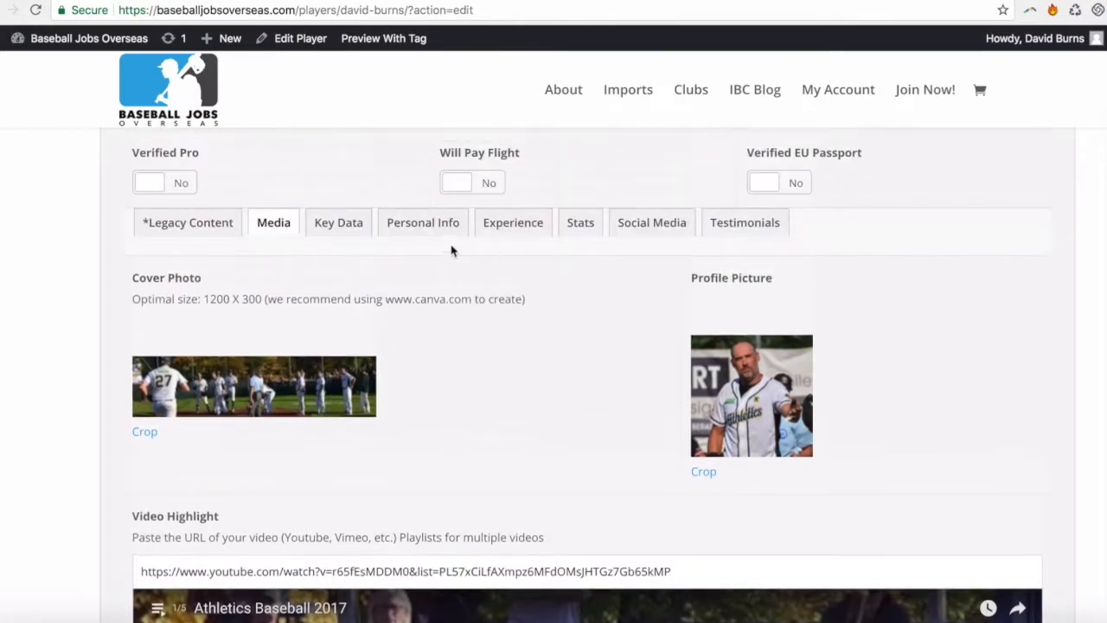
{"action": "scroll", "coordinate": [343, 225], "scroll_direction": "down", "scroll_amount": 15}
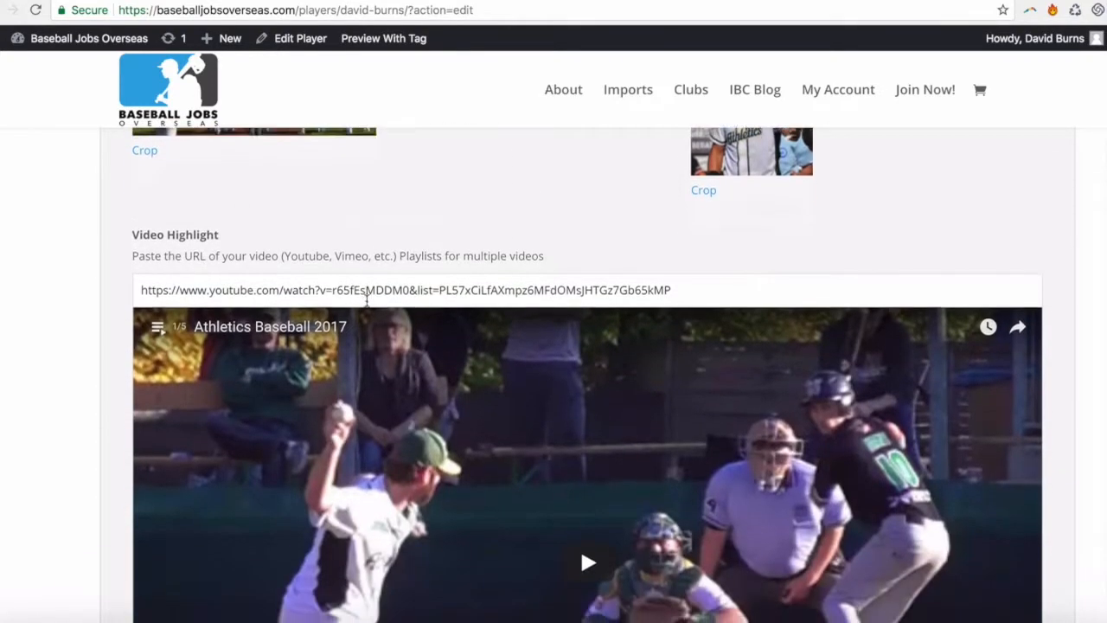
{"action": "scroll", "coordinate": [336, 407], "scroll_direction": "down", "scroll_amount": 3}
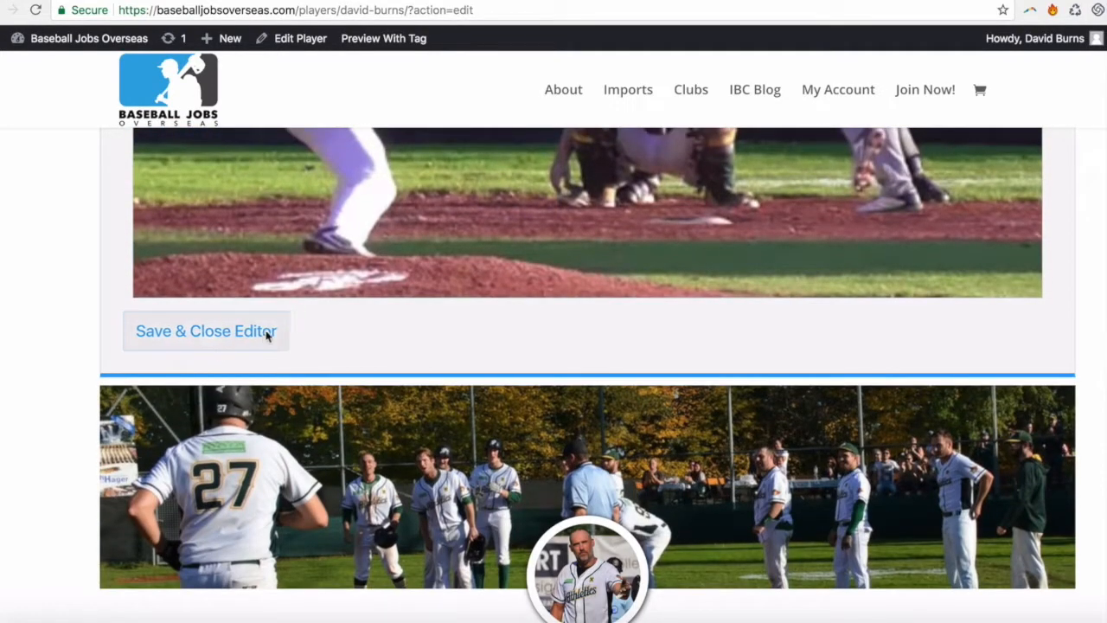
Step: Look over the profile page beneath the editor, from the cover photo to the Personal section
{"action": "left_click", "coordinate": [216, 333]}
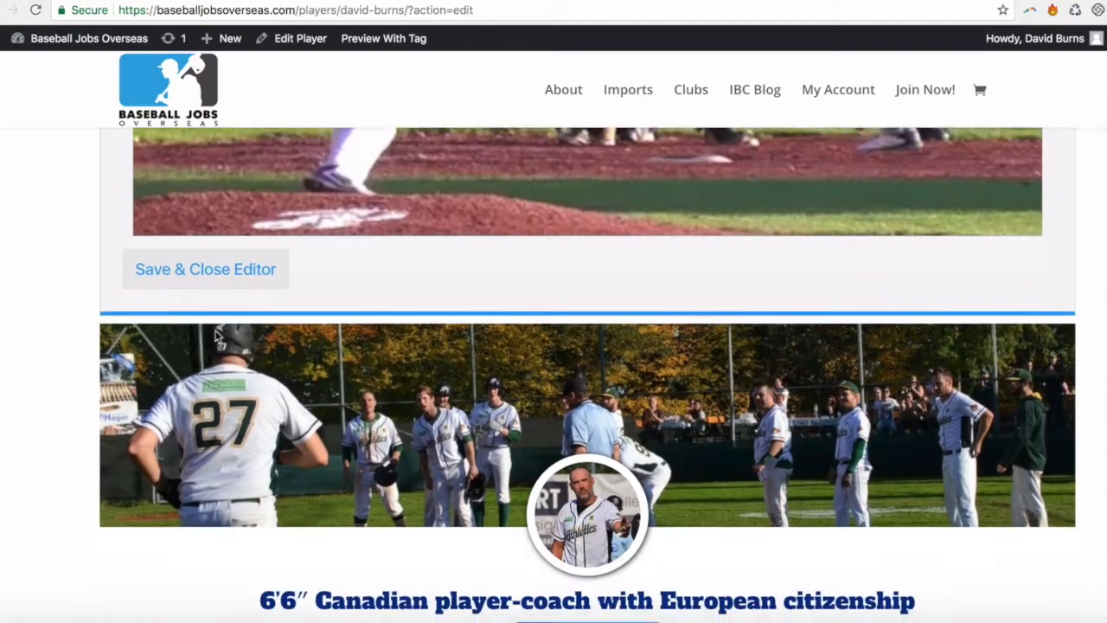
{"action": "scroll", "coordinate": [351, 517], "scroll_direction": "down", "scroll_amount": 12}
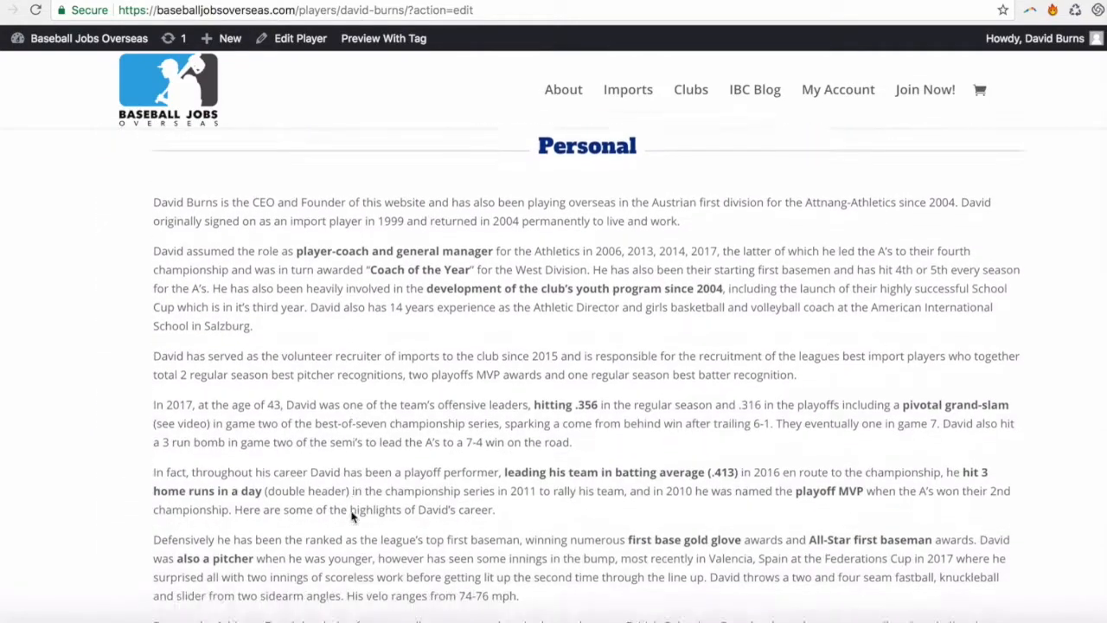
{"action": "scroll", "coordinate": [351, 517], "scroll_direction": "up", "scroll_amount": 2}
{"action": "scroll", "coordinate": [351, 516], "scroll_direction": "up", "scroll_amount": 15}
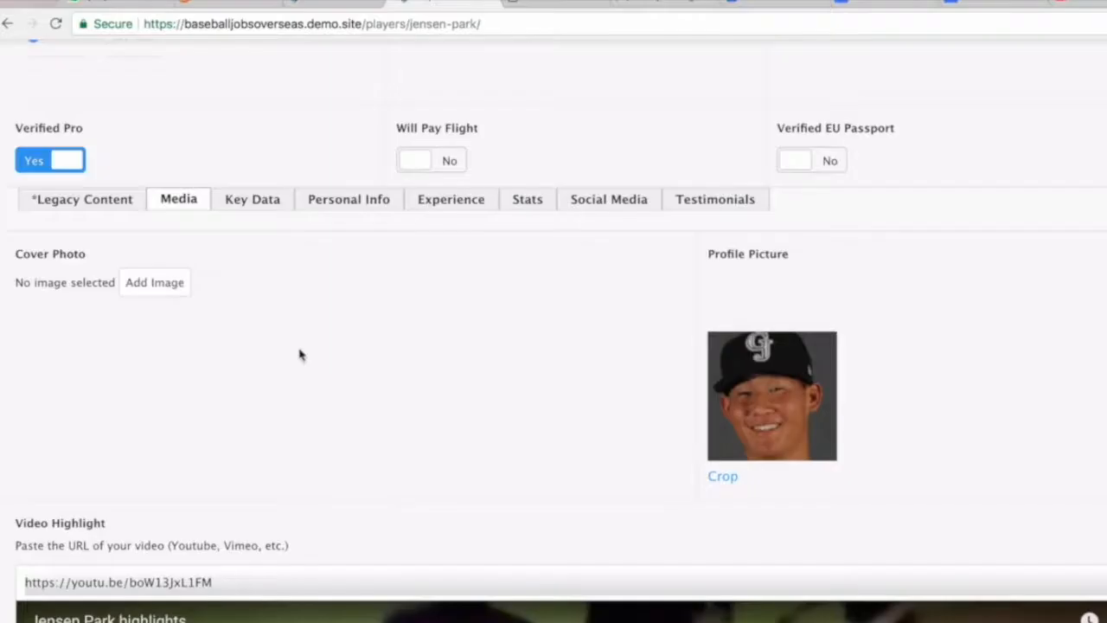
Step: Examine the cover photo, profile picture and video highlight fields on the other player's demo-site profile
{"action": "scroll", "coordinate": [299, 354], "scroll_direction": "up", "scroll_amount": 1}
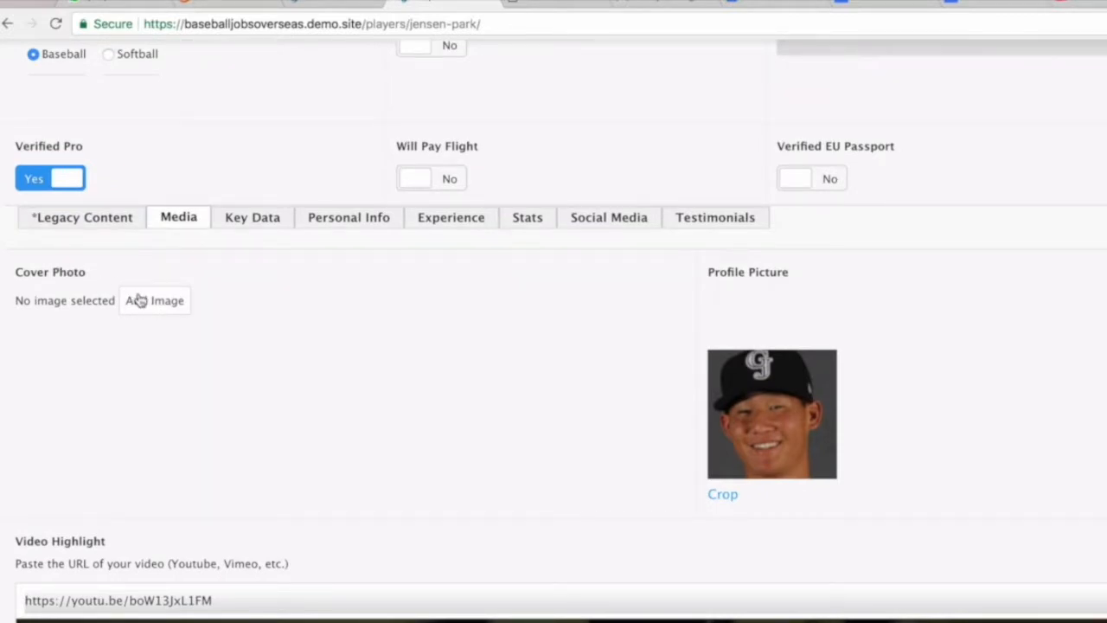
{"action": "scroll", "coordinate": [272, 356], "scroll_direction": "down", "scroll_amount": 1}
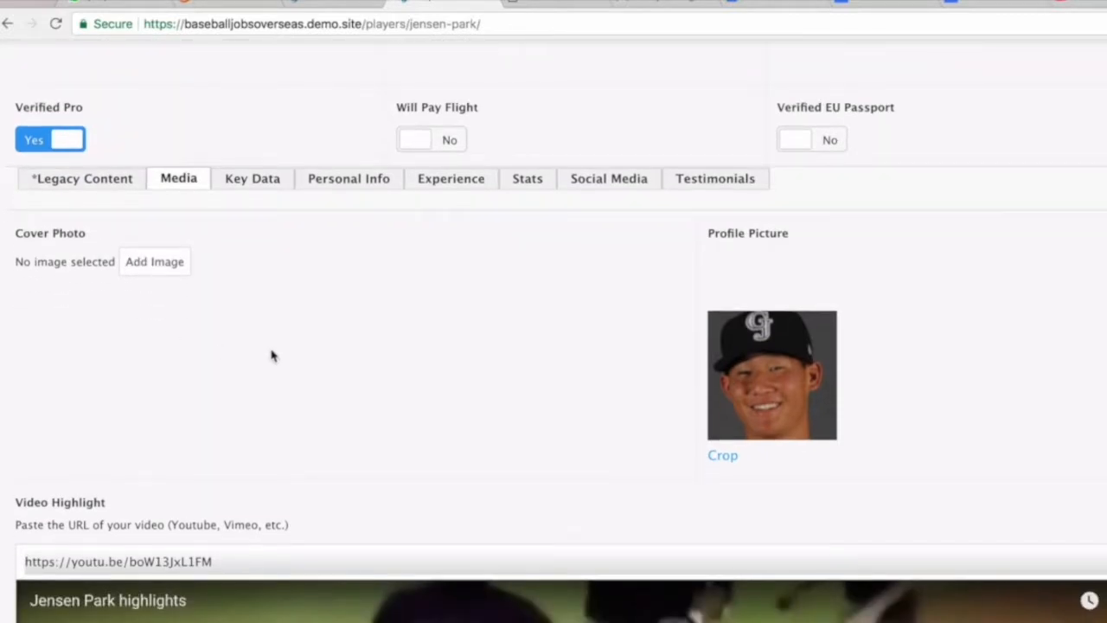
{"action": "scroll", "coordinate": [277, 352], "scroll_direction": "down", "scroll_amount": 3}
{"action": "scroll", "coordinate": [692, 277], "scroll_direction": "up", "scroll_amount": 4}
Step: Open Canva in a separate browser tab and log in to the account
{"action": "mouse_move", "coordinate": [920, 399]}
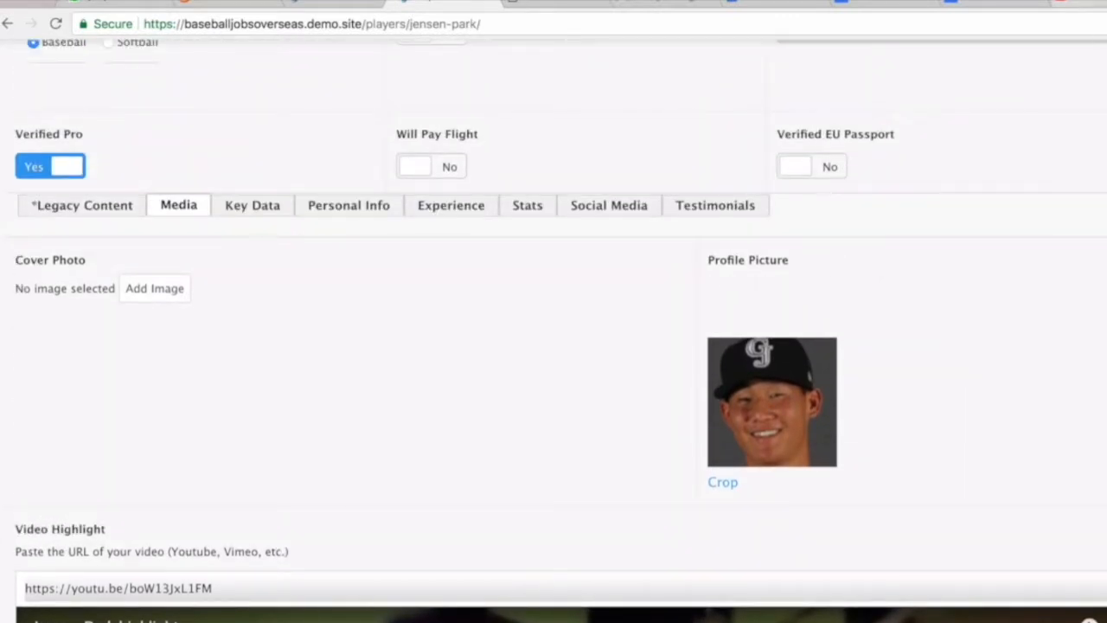
{"action": "left_click", "coordinate": [1105, 2]}
{"action": "type", "text": "can"}
{"action": "key", "text": "Return"}
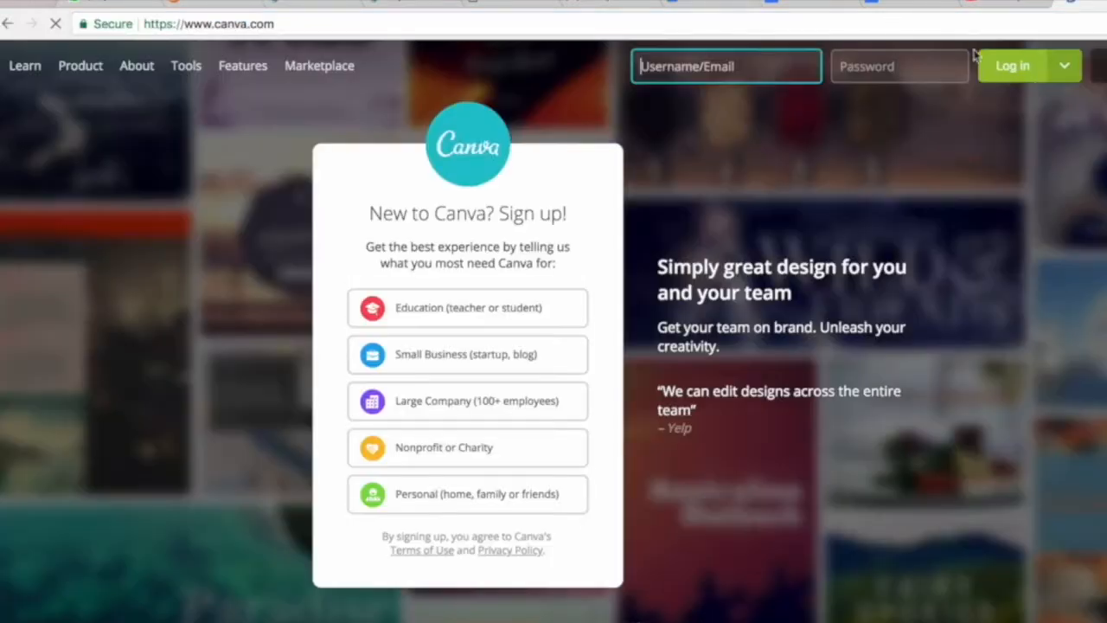
{"action": "left_click", "coordinate": [1064, 76]}
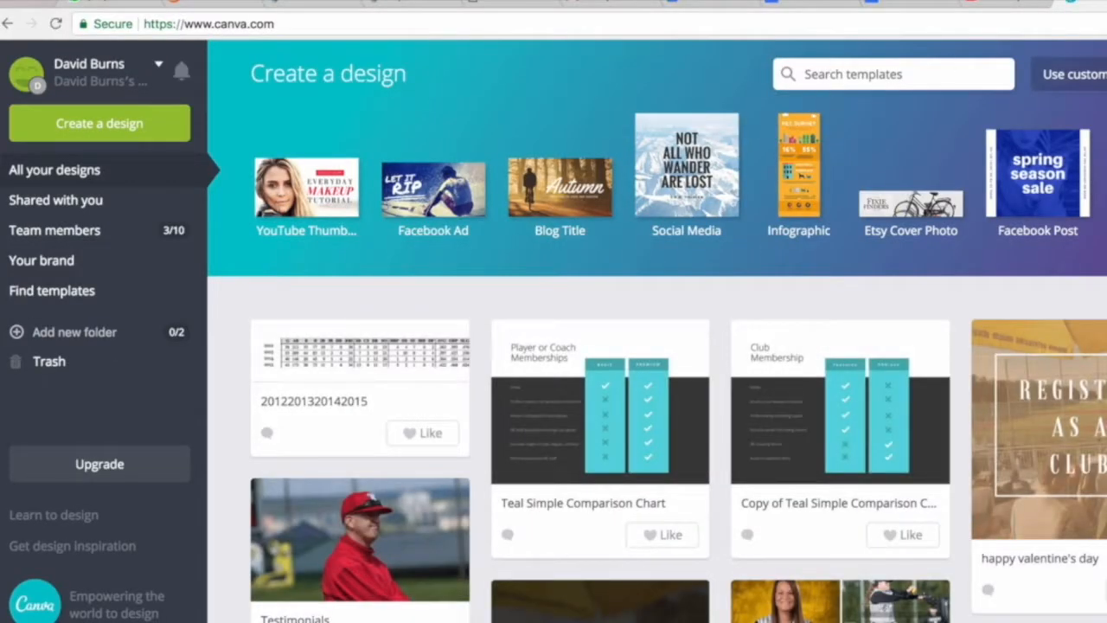
Step: Create a new Canva design with custom dimensions of 1200 × 300 px
{"action": "left_click", "coordinate": [1100, 76]}
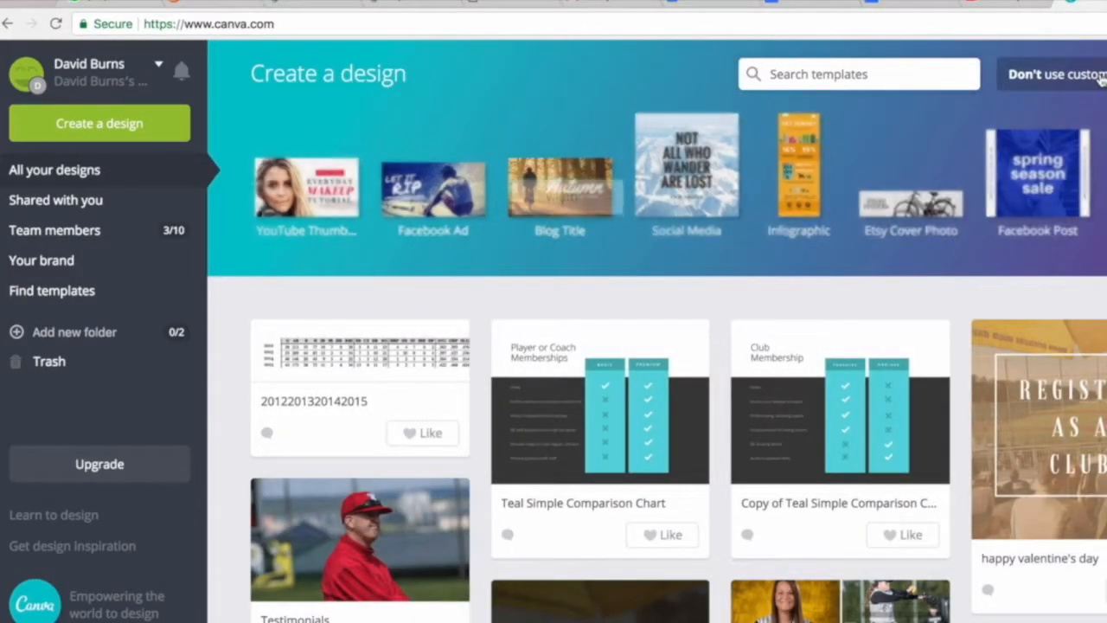
{"action": "left_click", "coordinate": [546, 174]}
{"action": "type", "text": "1200"}
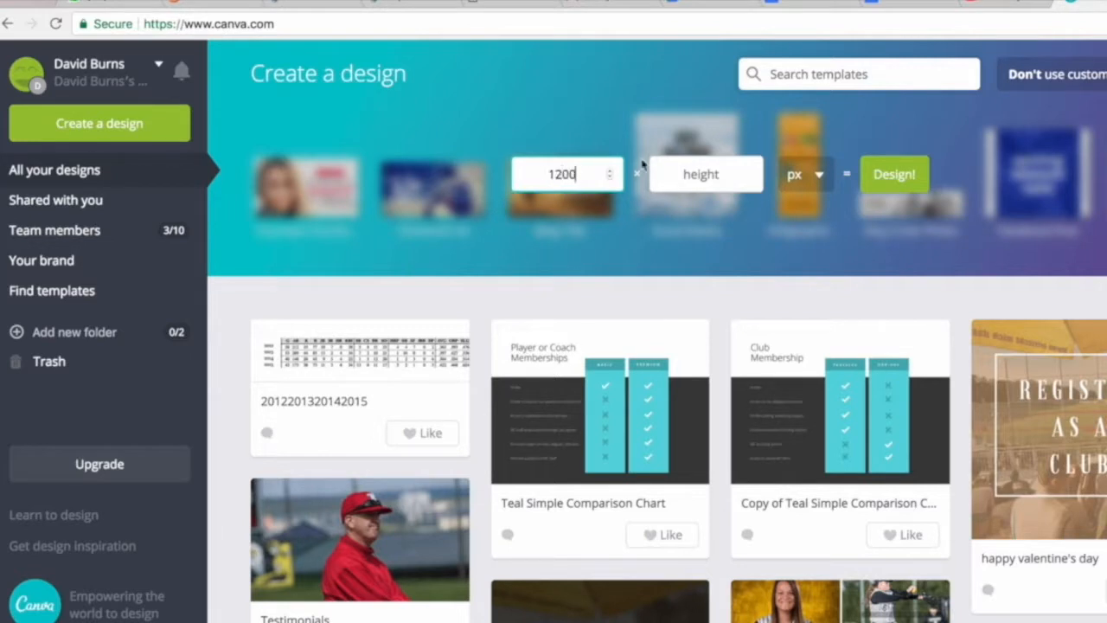
{"action": "left_click", "coordinate": [688, 171]}
{"action": "type", "text": "300"}
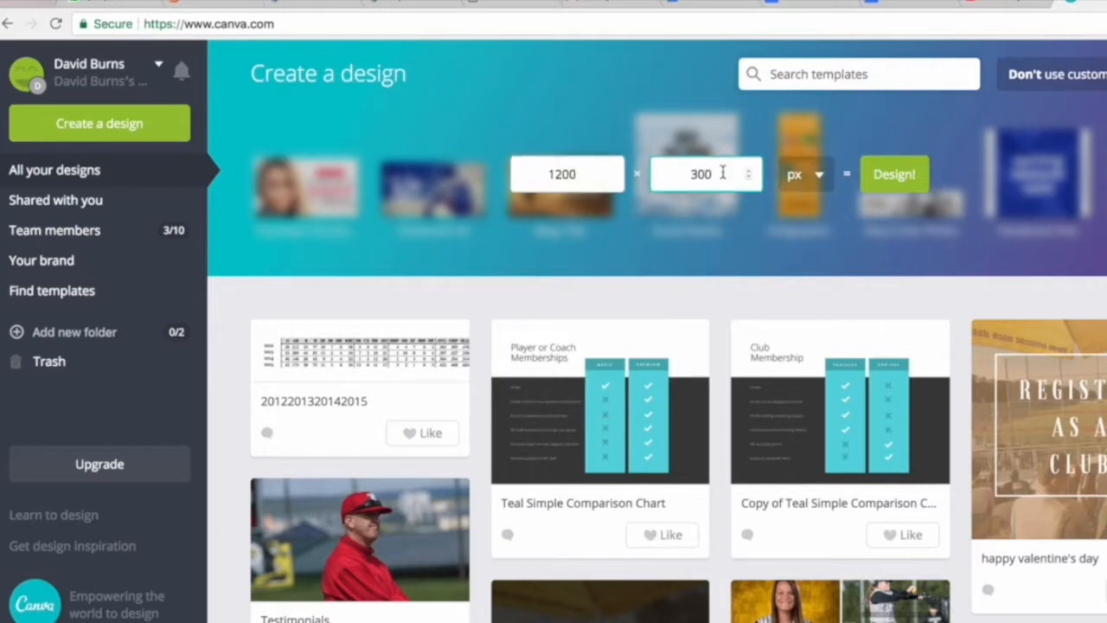
{"action": "left_click", "coordinate": [891, 178]}
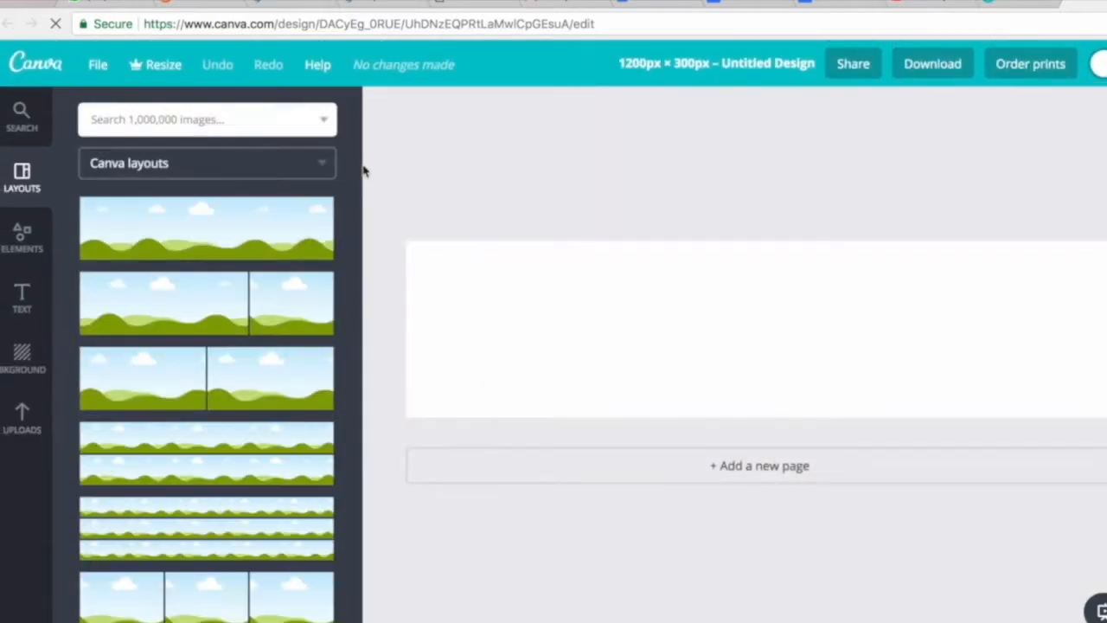
Step: Apply the layout with three equal photo frames and upload the player's photos, searching the computer by the player's name
{"action": "scroll", "coordinate": [199, 509], "scroll_direction": "down", "scroll_amount": 5}
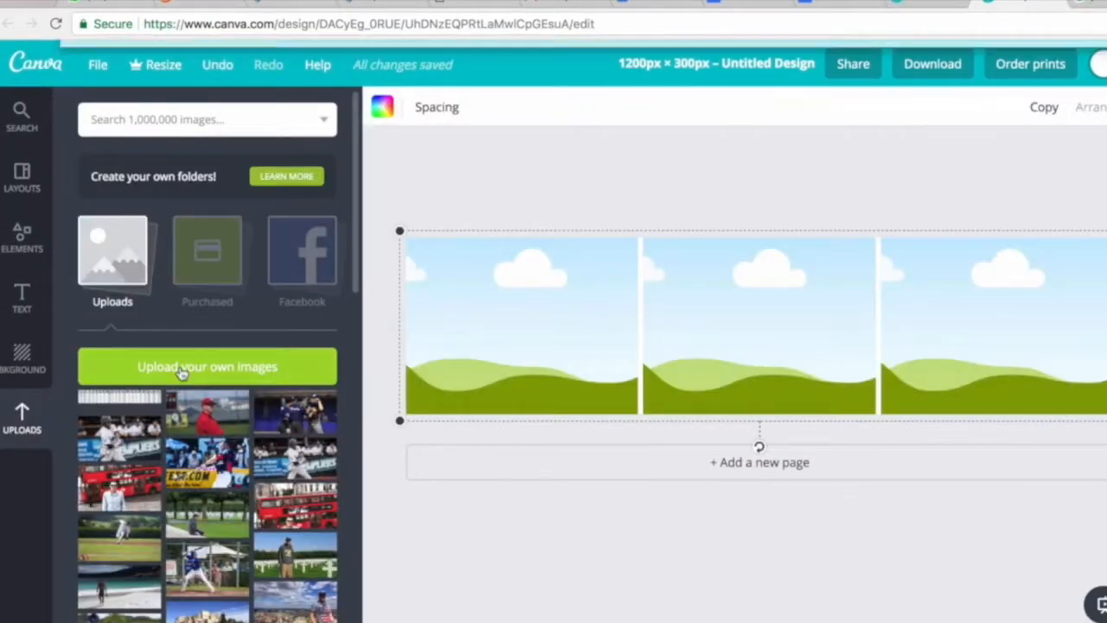
{"action": "left_click", "coordinate": [182, 370]}
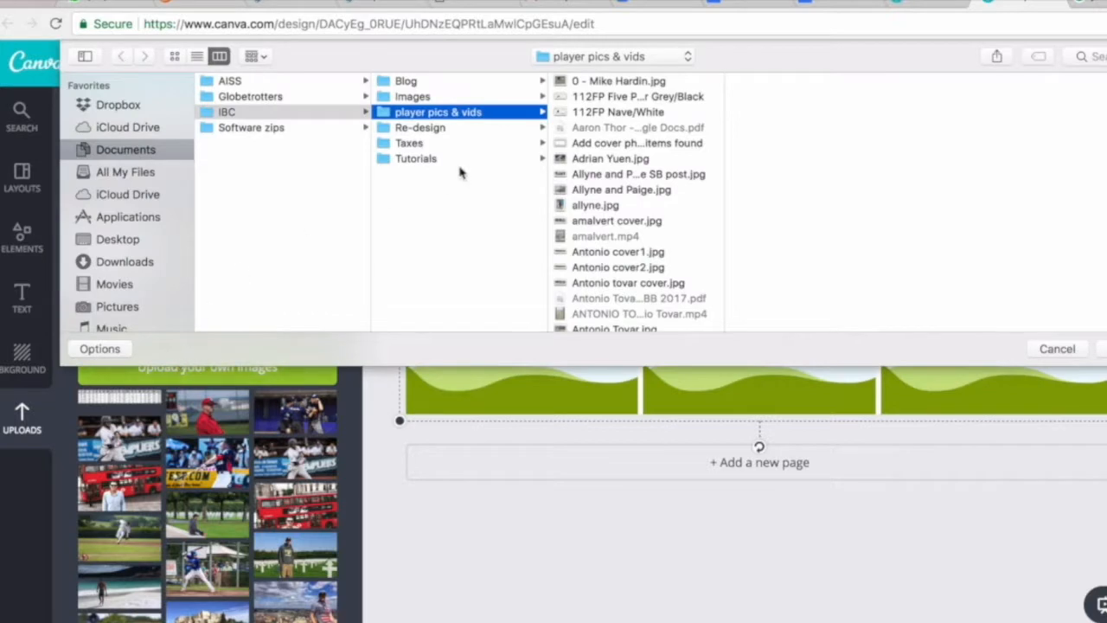
{"action": "left_click", "coordinate": [1094, 56]}
{"action": "type", "text": "jens"}
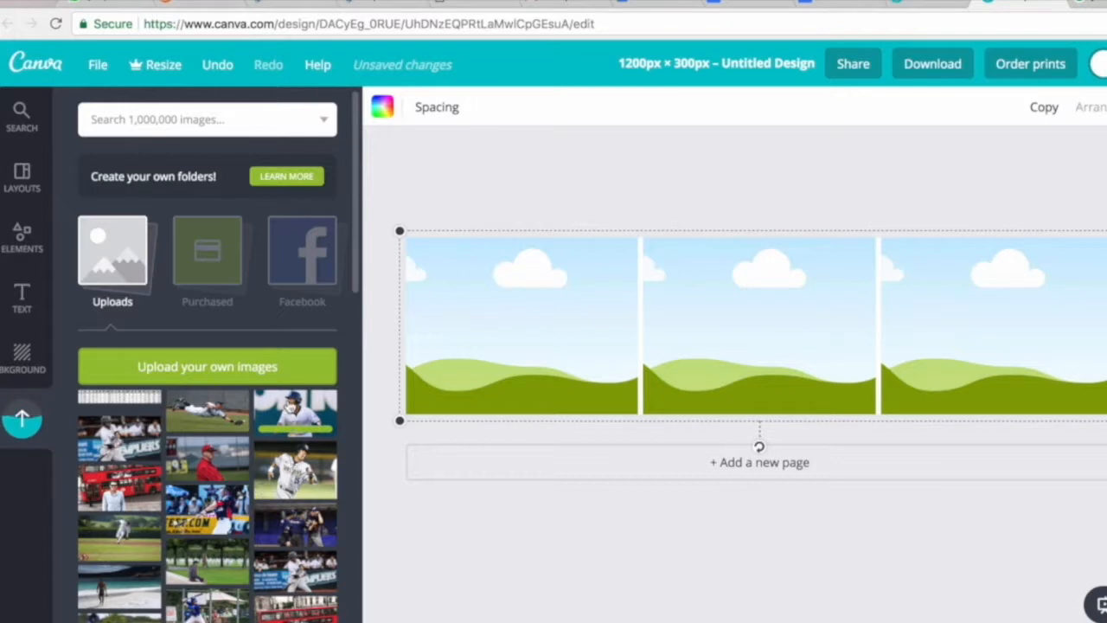
Step: Fill the three frames from left to right with the uploaded Rockies, diving-catch and Northern Colorado photos
{"action": "left_click_drag", "start_coordinate": [755, 315], "coordinate": [546, 315]}
{"action": "left_click_drag", "start_coordinate": [216, 413], "coordinate": [727, 342]}
{"action": "left_click", "coordinate": [263, 489]}
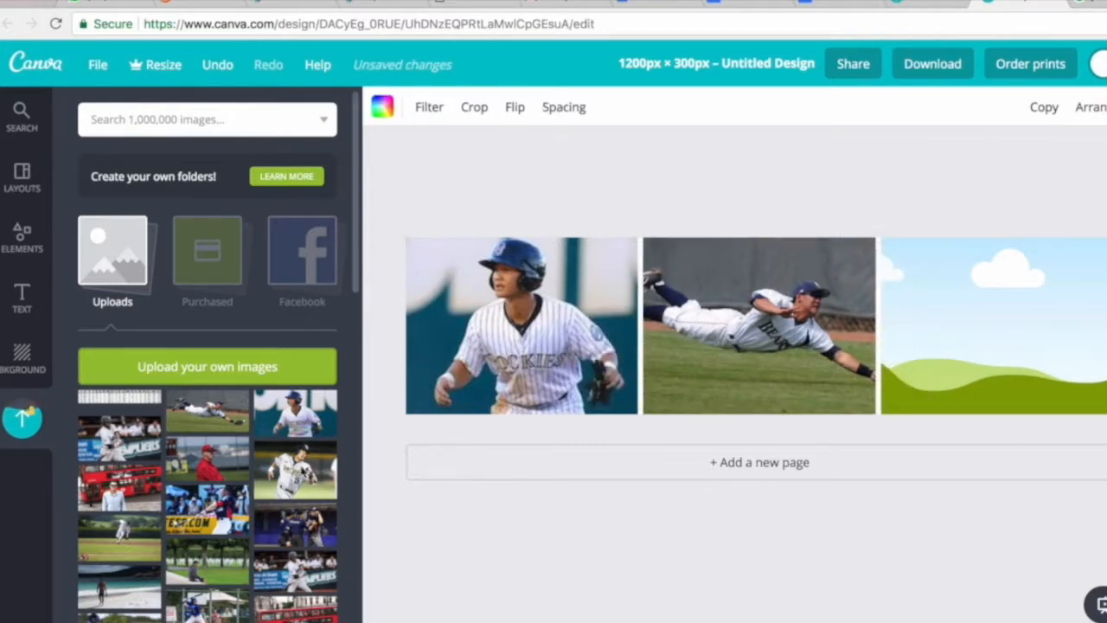
{"action": "left_click_drag", "start_coordinate": [783, 381], "coordinate": [920, 378]}
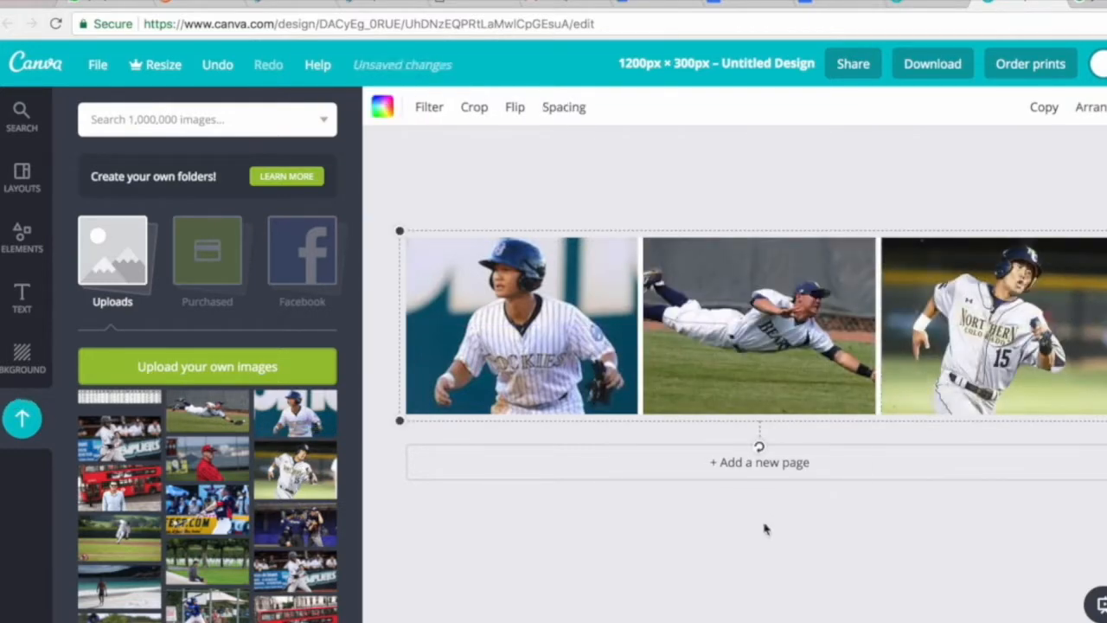
Step: Download the finished cover design as a JPG file
{"action": "left_click", "coordinate": [928, 66]}
{"action": "left_click", "coordinate": [911, 156]}
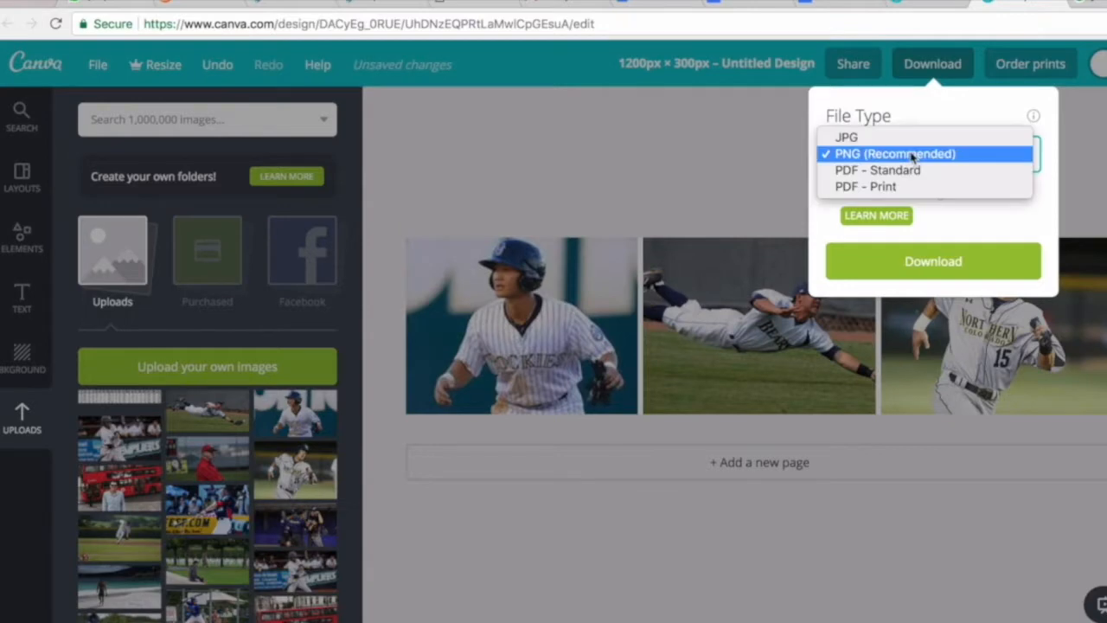
{"action": "left_click", "coordinate": [908, 138]}
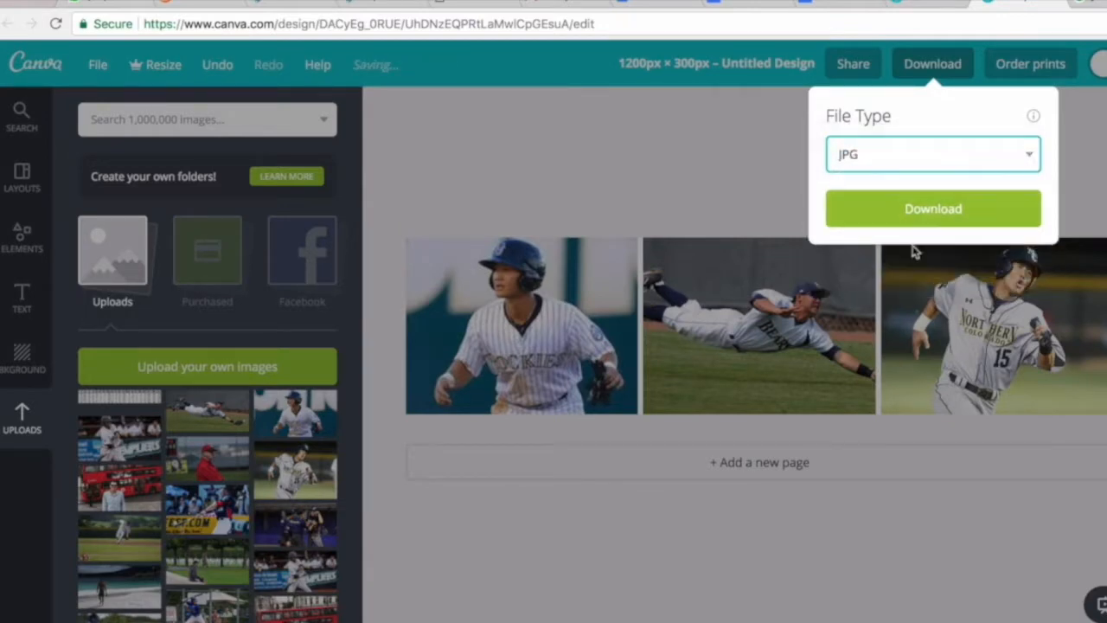
{"action": "left_click", "coordinate": [922, 223]}
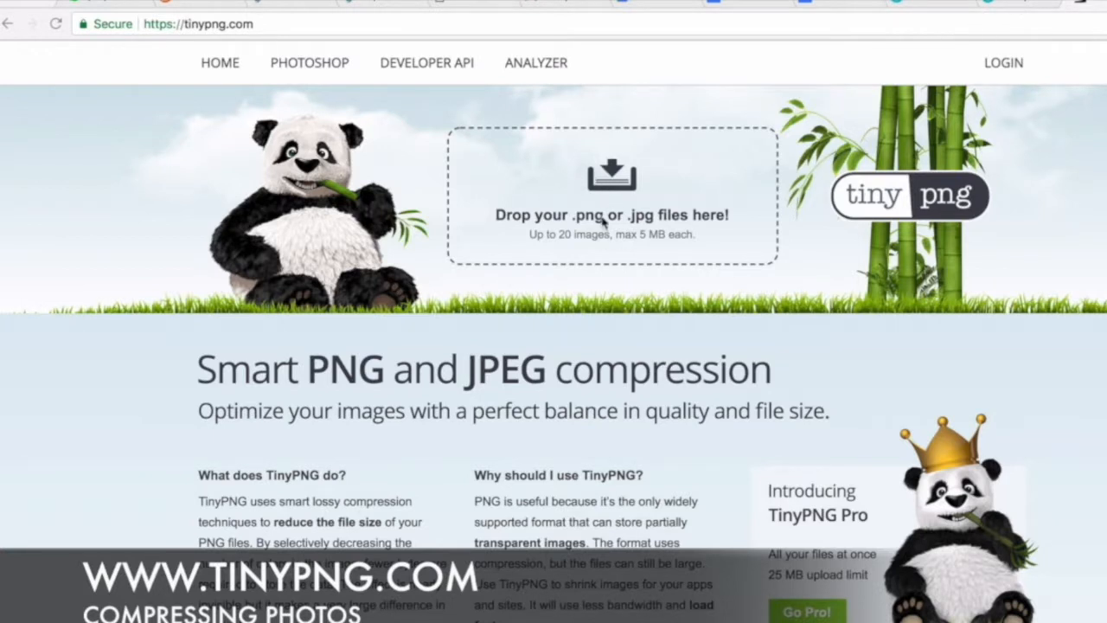
Step: Compress the player's cover JPG from the Downloads folder on tinypng.com and download the compressed version
{"action": "left_click", "coordinate": [616, 621]}
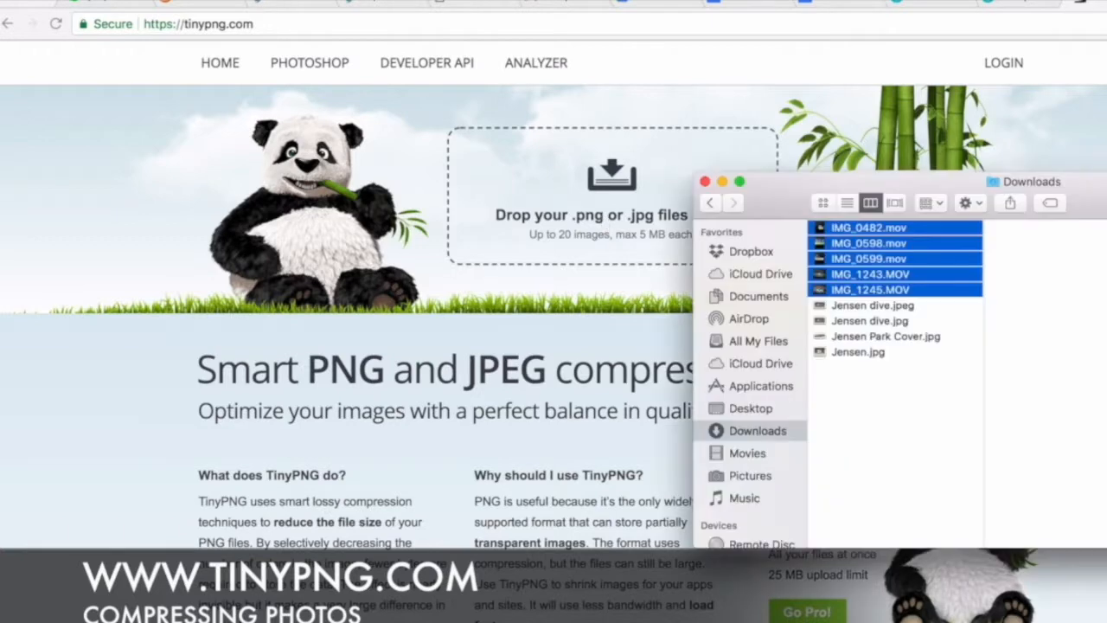
{"action": "left_click_drag", "start_coordinate": [1017, 191], "coordinate": [588, 186]}
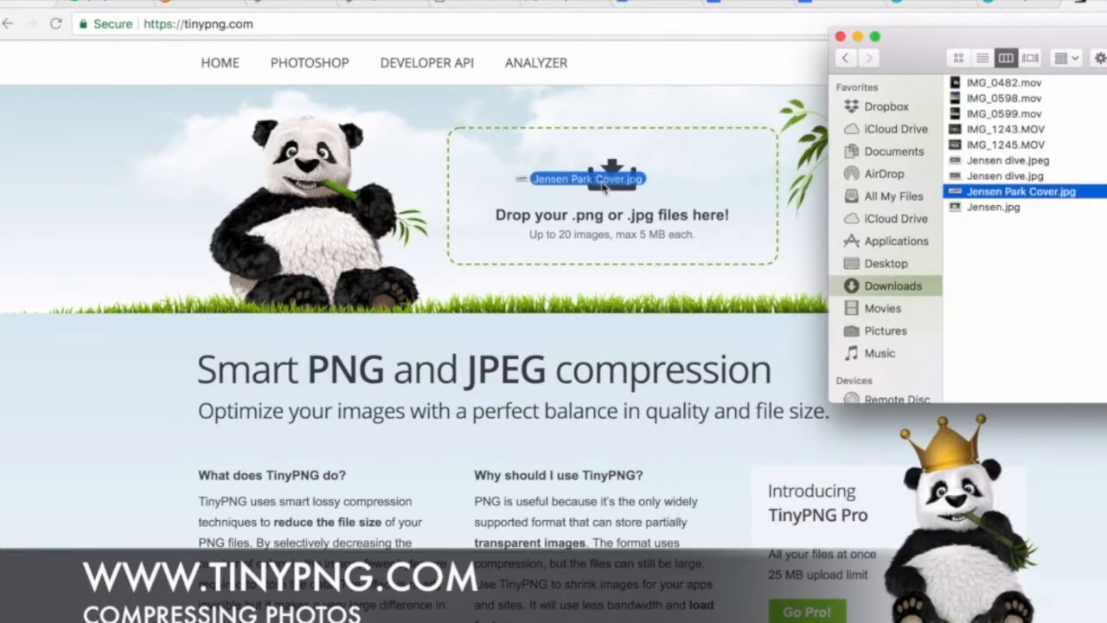
{"action": "left_click", "coordinate": [801, 129]}
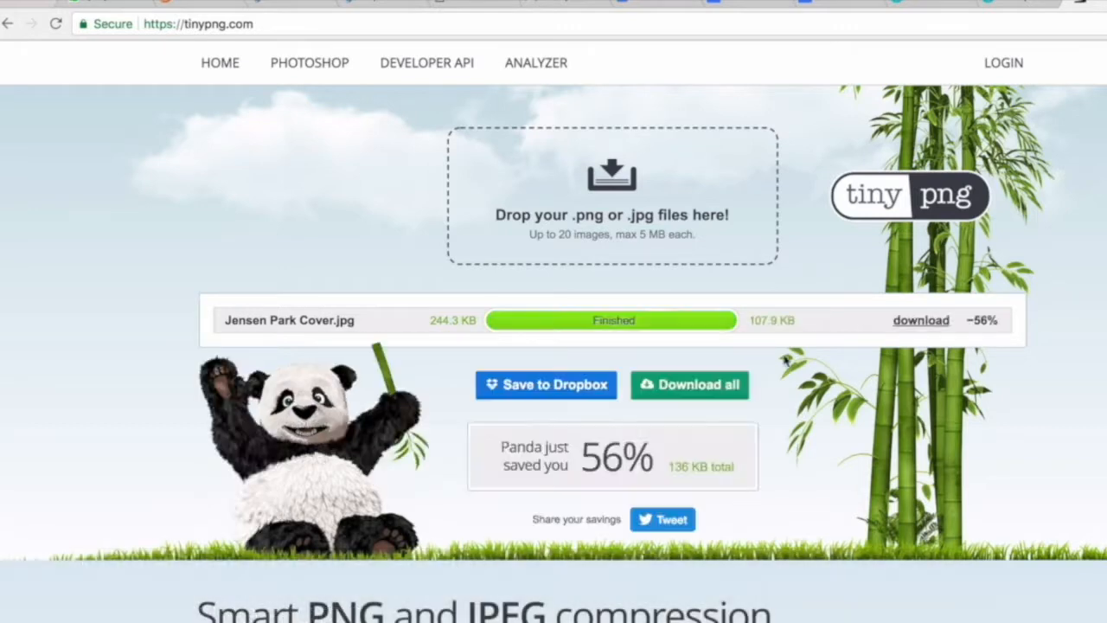
{"action": "left_click", "coordinate": [920, 322]}
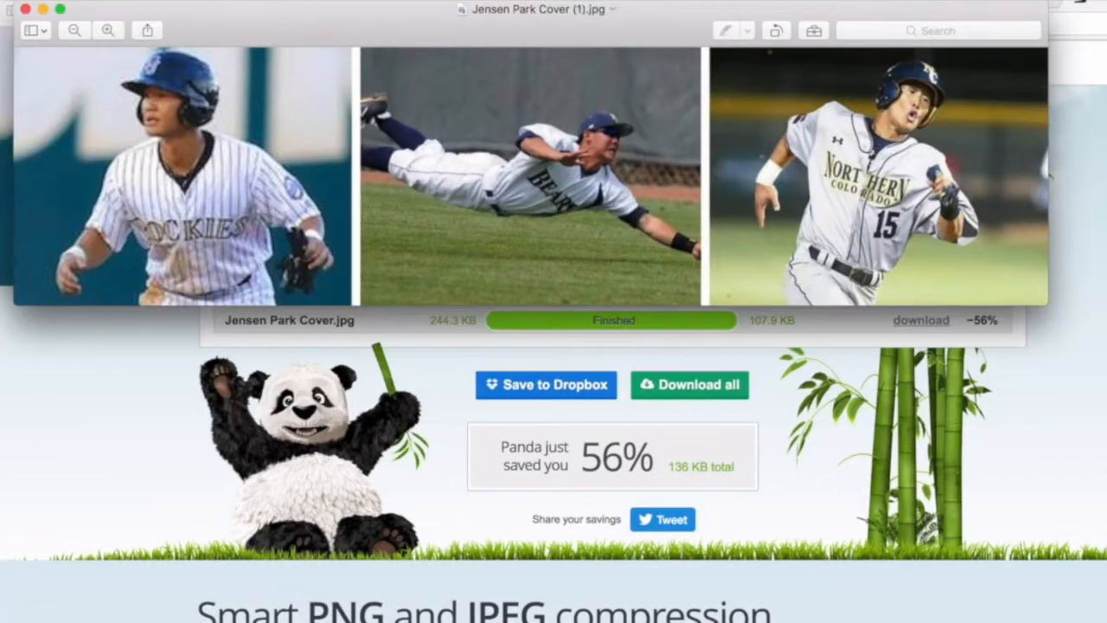
Step: Close the preview of the compressed cover image and return to the Media section of the demo-site player profile
{"action": "key", "text": "super+q"}
{"action": "left_click", "coordinate": [378, 4]}
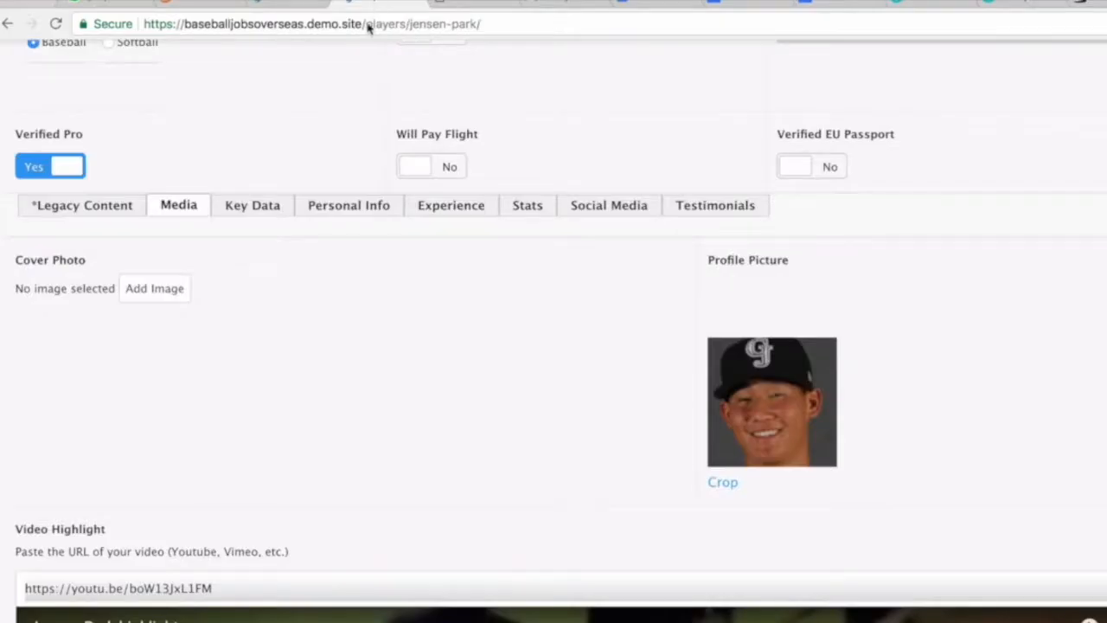
Step: Start adding an image as the player's Cover Photo and open the file chooser for the upload
{"action": "left_click", "coordinate": [151, 290]}
{"action": "left_click", "coordinate": [82, 125]}
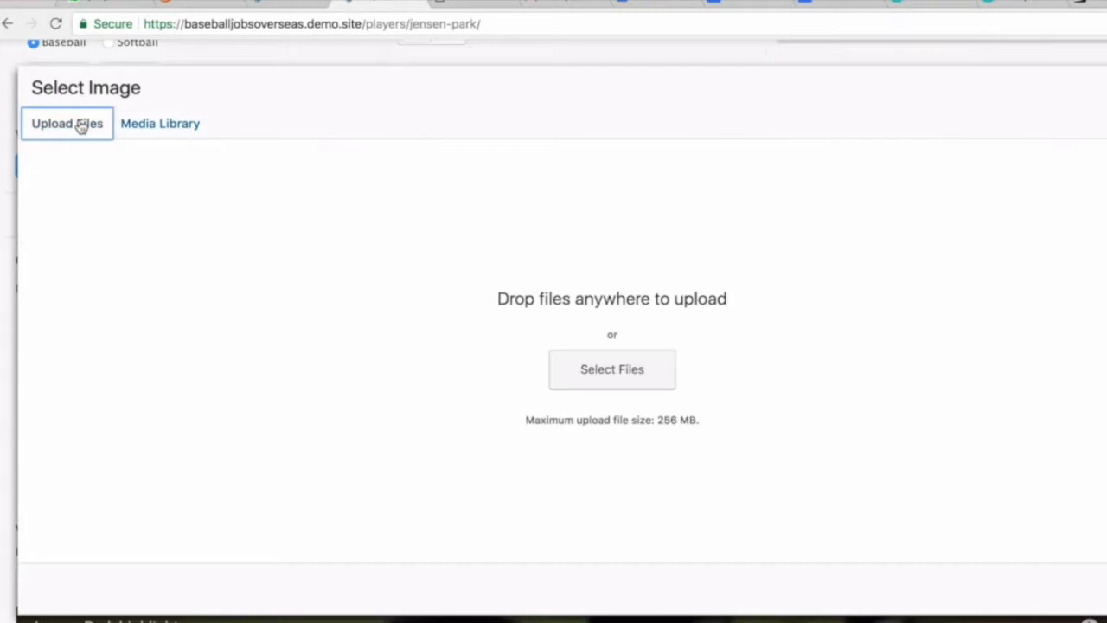
{"action": "left_click", "coordinate": [607, 372]}
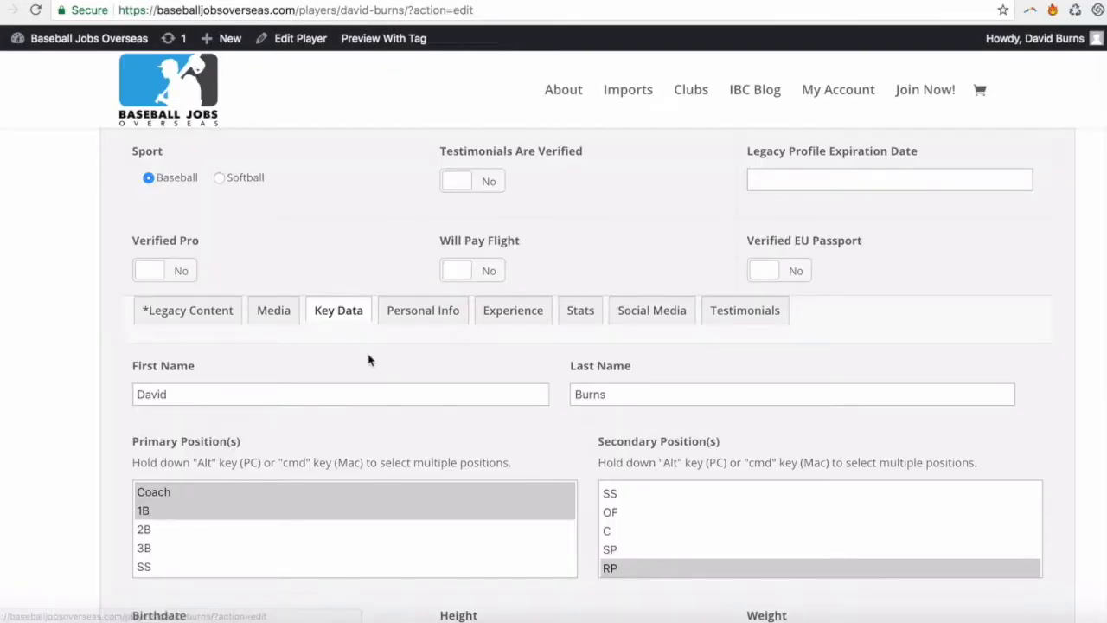
Step: Try 2B and SS together as the primary positions in the Key Data section, and reselect 1B and Coach
{"action": "scroll", "coordinate": [368, 289], "scroll_direction": "down", "scroll_amount": 2}
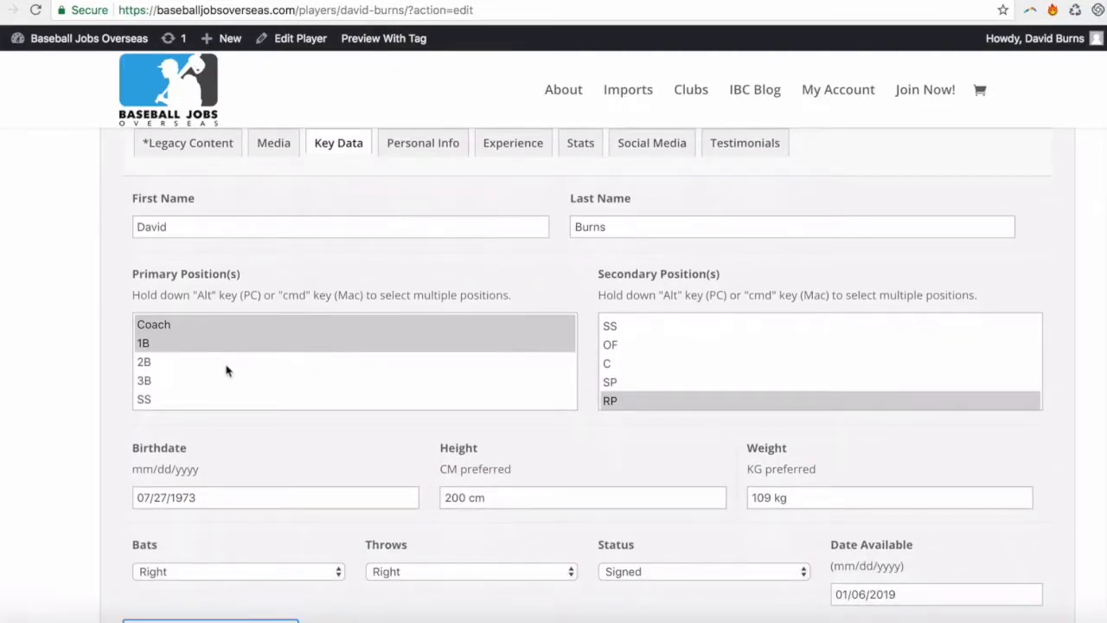
{"action": "left_click", "coordinate": [227, 364]}
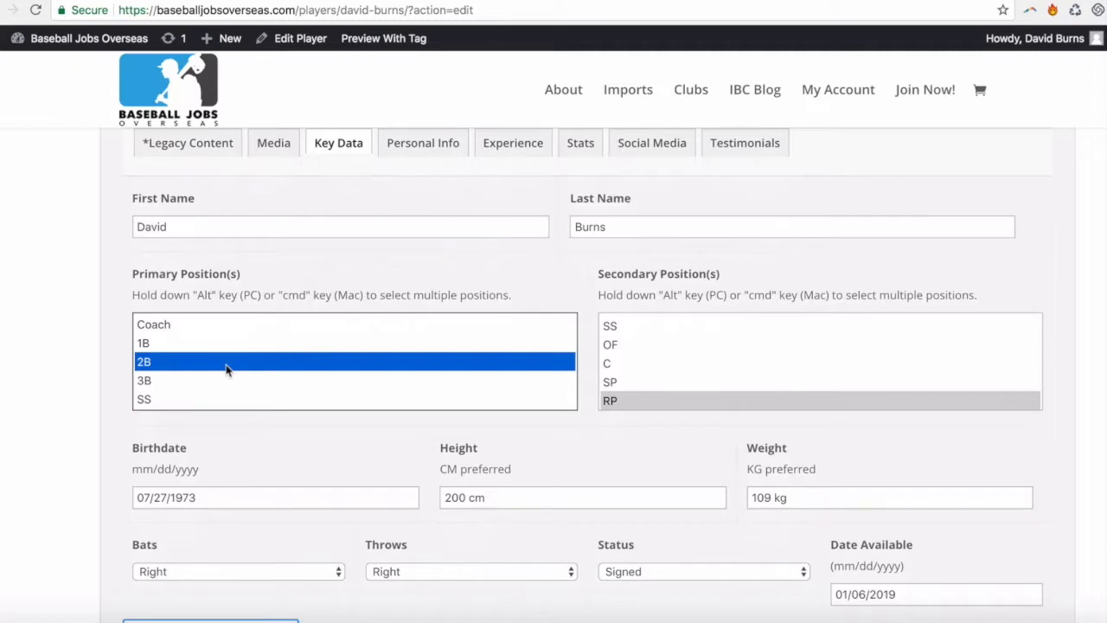
{"action": "left_click", "coordinate": [193, 400], "text": "ctrl"}
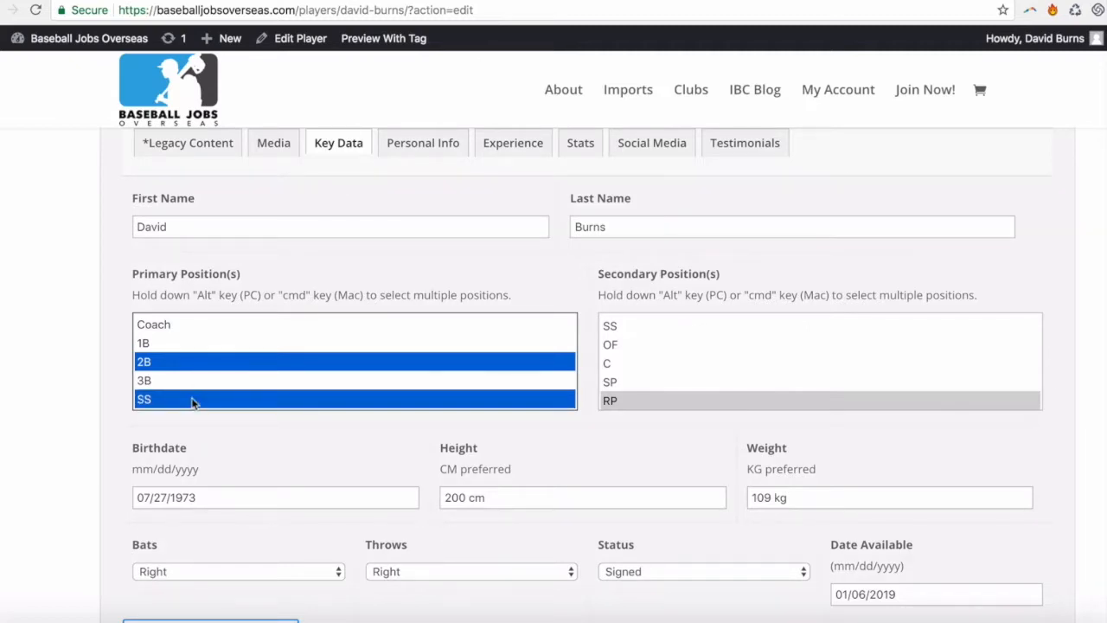
{"action": "left_click", "coordinate": [177, 343]}
{"action": "left_click", "coordinate": [174, 329], "text": "ctrl"}
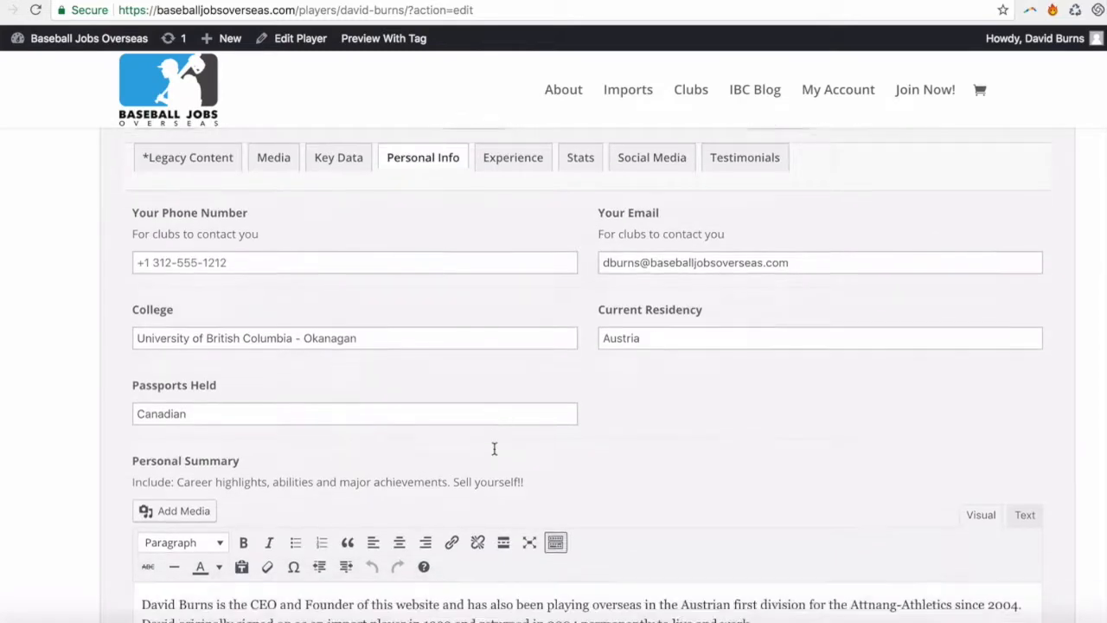
{"action": "scroll", "coordinate": [494, 448], "scroll_direction": "down", "scroll_amount": 5}
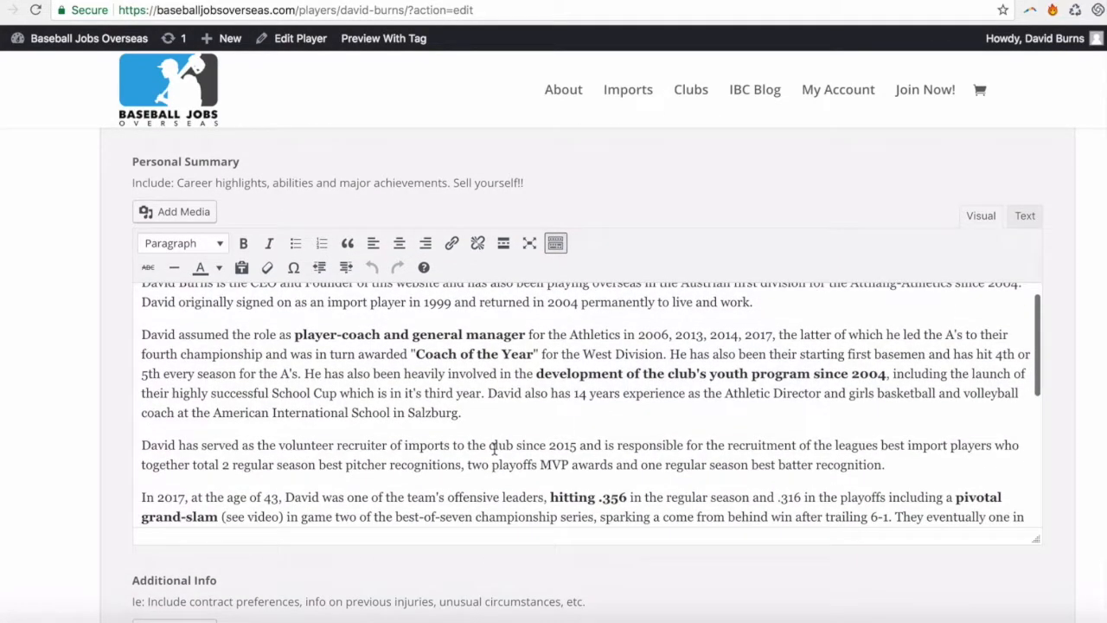
{"action": "scroll", "coordinate": [363, 428], "scroll_direction": "up", "scroll_amount": 1}
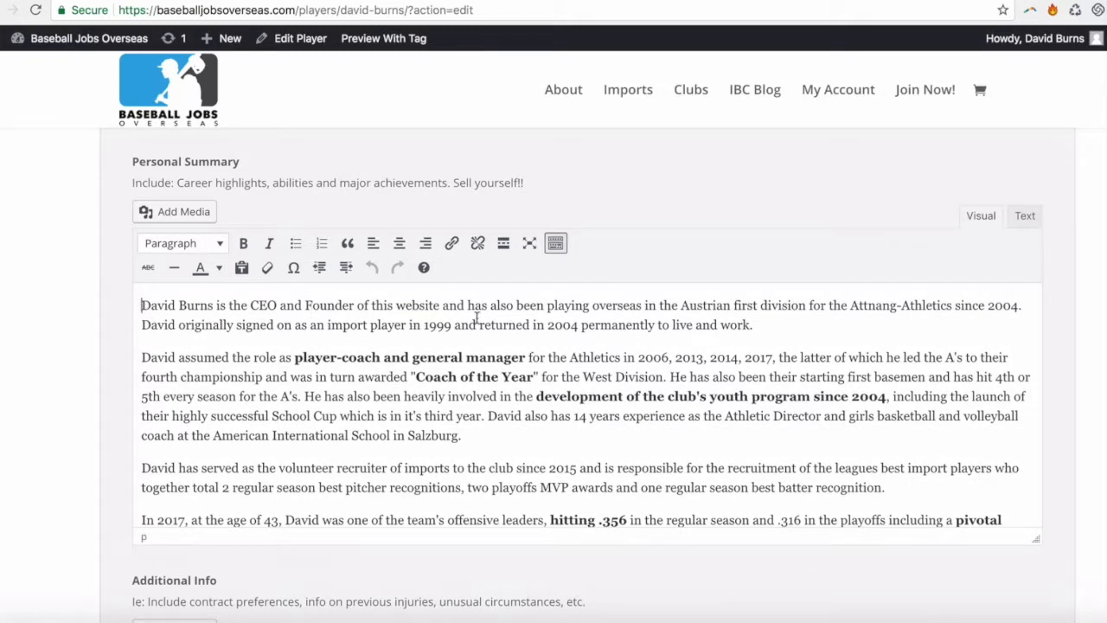
{"action": "left_click_drag", "start_coordinate": [371, 306], "coordinate": [439, 304]}
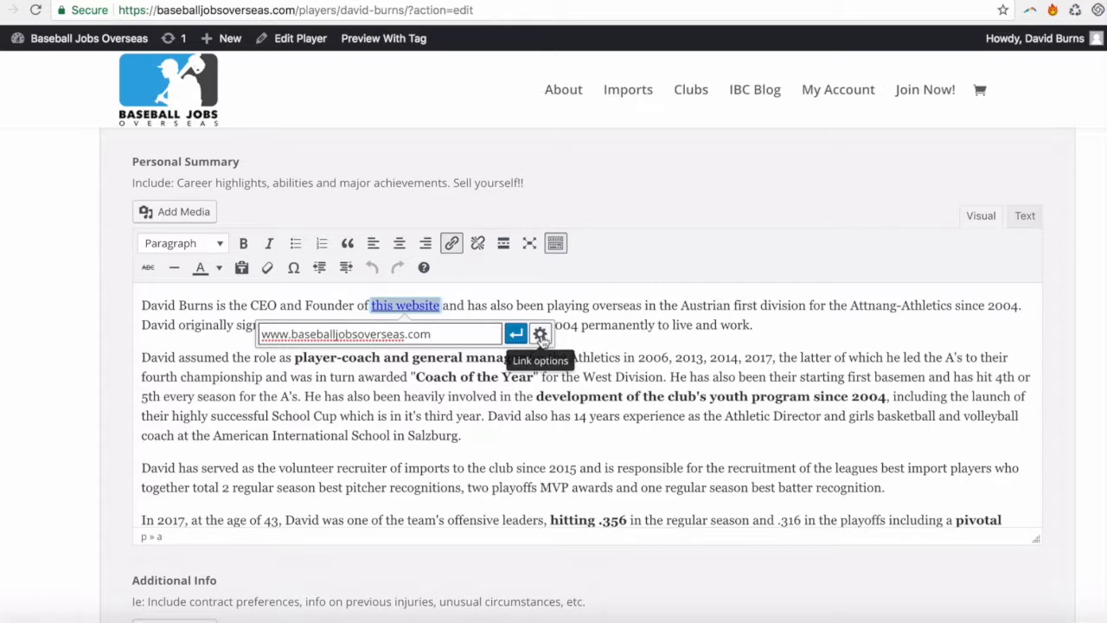
{"action": "left_click", "coordinate": [541, 335]}
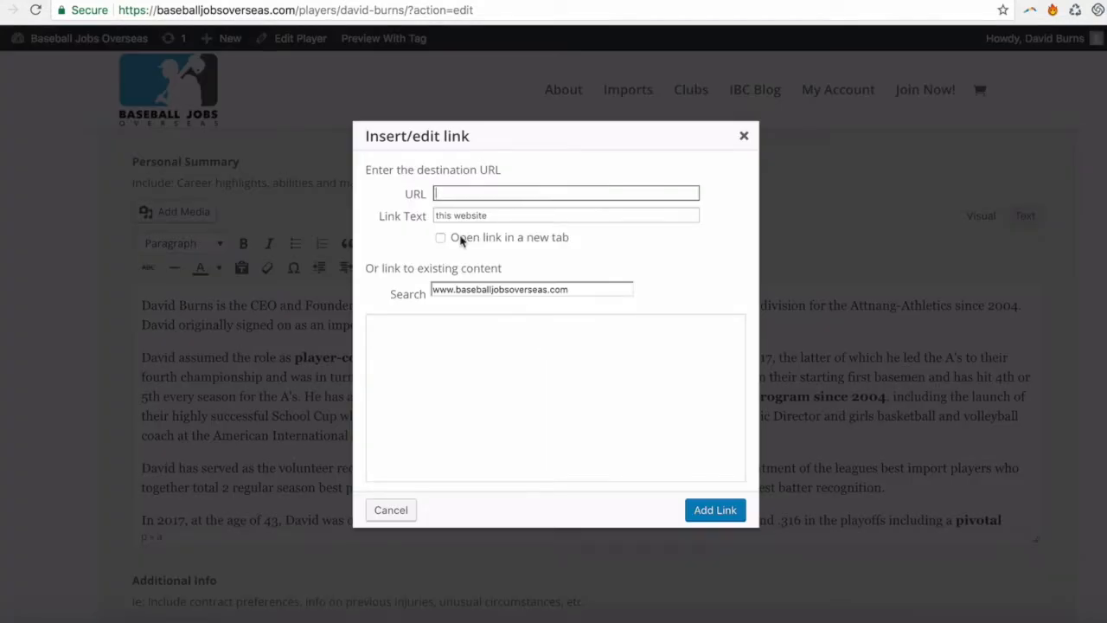
{"action": "type", "text": "http://www.baseballjobsoverseas.com"}
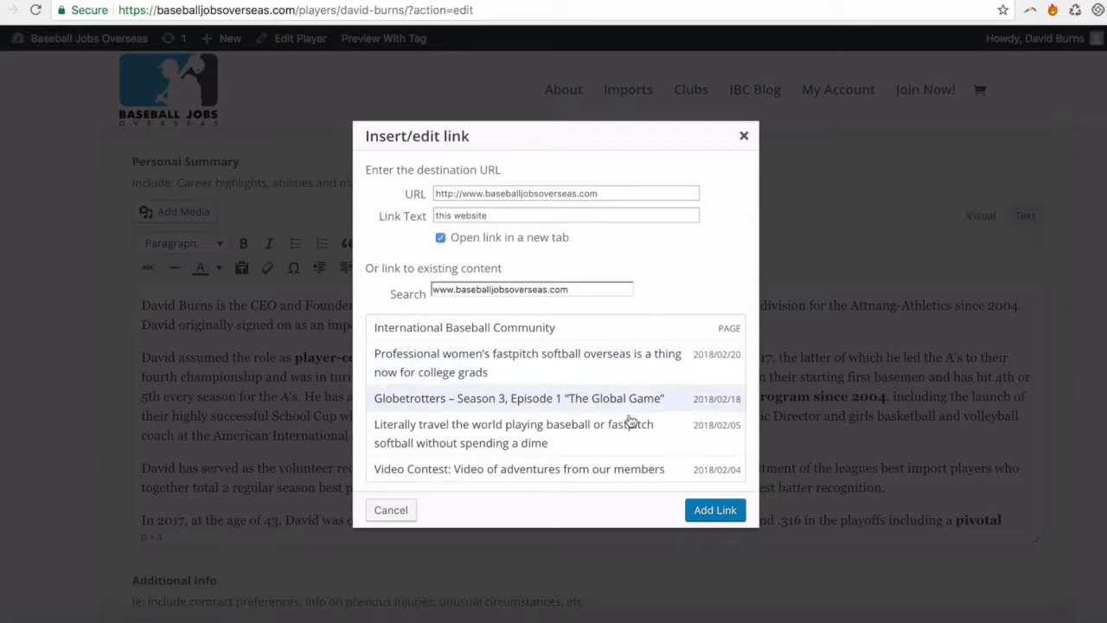
{"action": "left_click", "coordinate": [709, 510]}
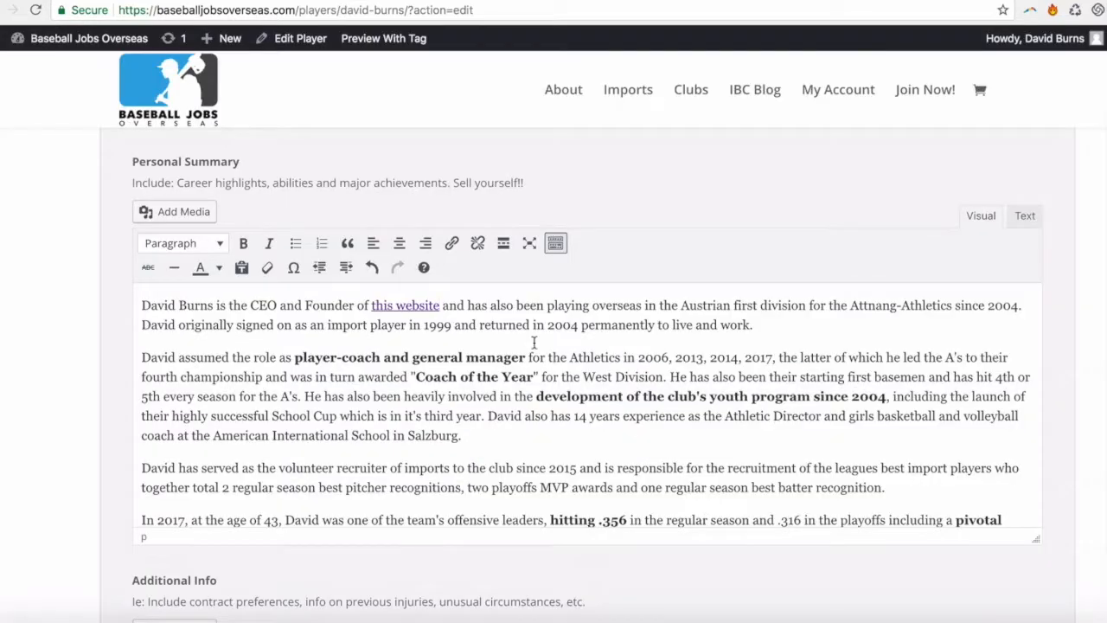
Step: Hide the second row of formatting tools in the Personal Summary editor and show it again
{"action": "scroll", "coordinate": [523, 337], "scroll_direction": "down", "scroll_amount": 2}
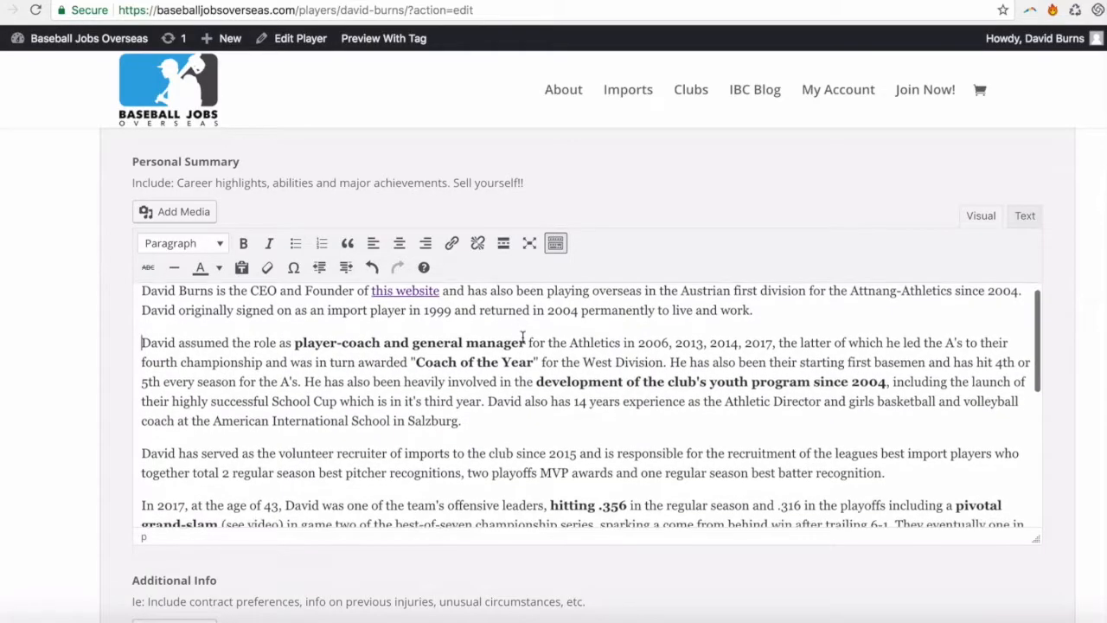
{"action": "left_click", "coordinate": [556, 245]}
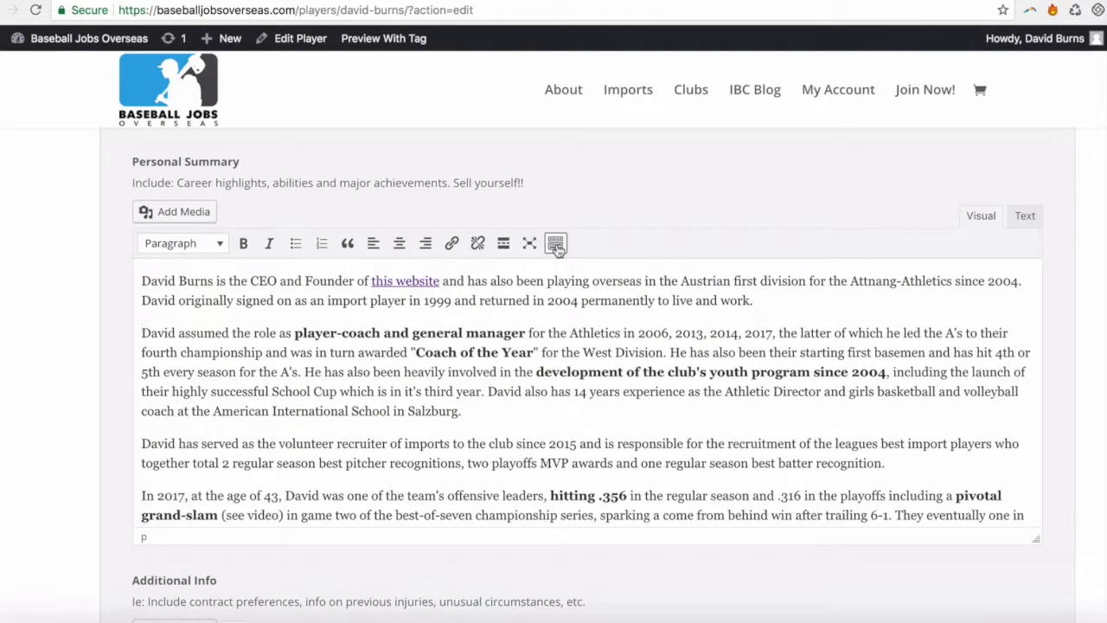
{"action": "left_click", "coordinate": [557, 244]}
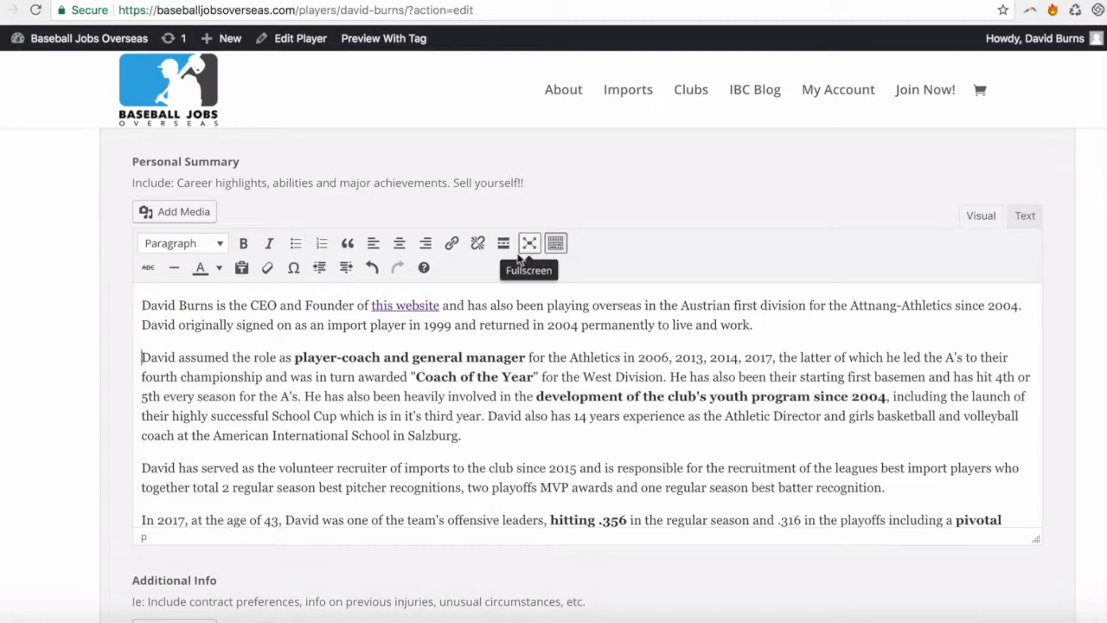
Step: Try a horizontal line between the second and third paragraphs of the Personal Summary
{"action": "scroll", "coordinate": [519, 390], "scroll_direction": "down", "scroll_amount": 1}
{"action": "left_click", "coordinate": [468, 408]}
{"action": "key", "text": "Return"}
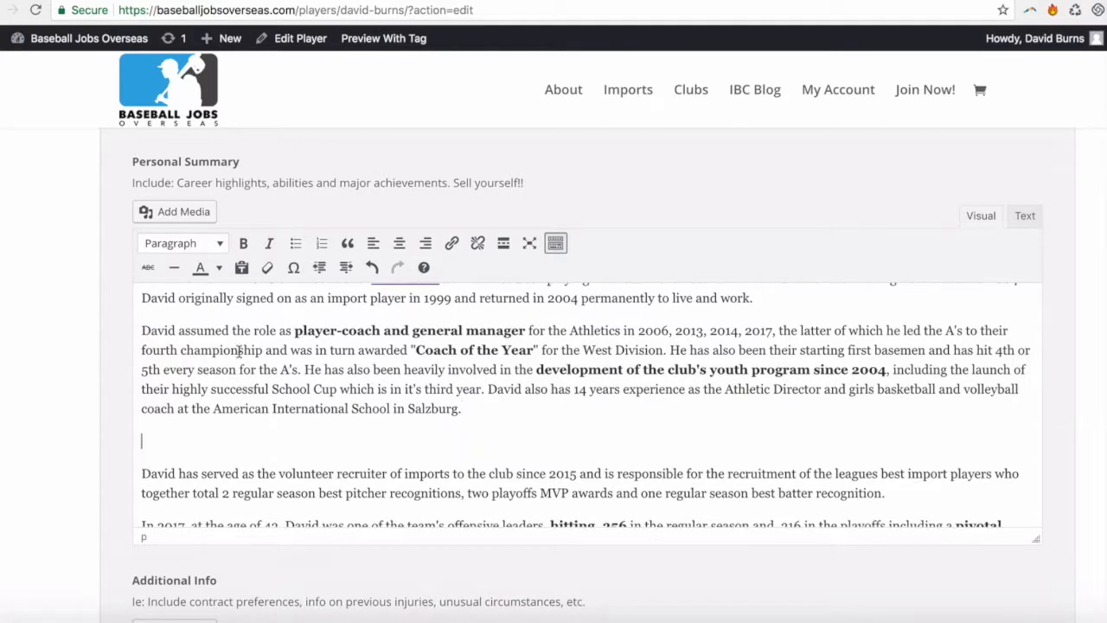
{"action": "left_click", "coordinate": [174, 267]}
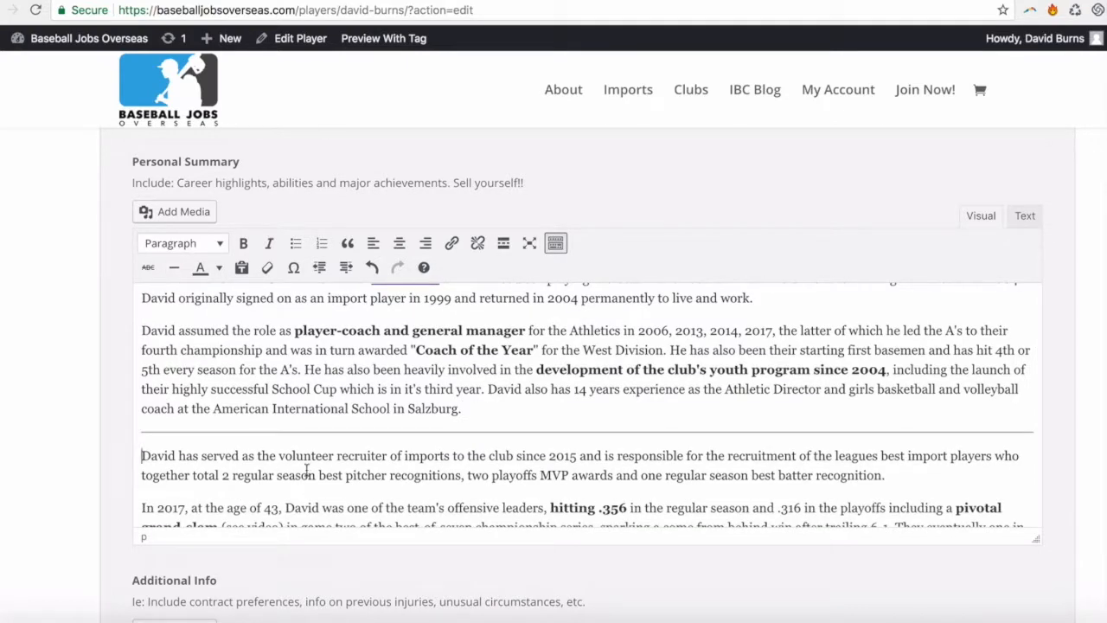
{"action": "key", "text": "Return"}
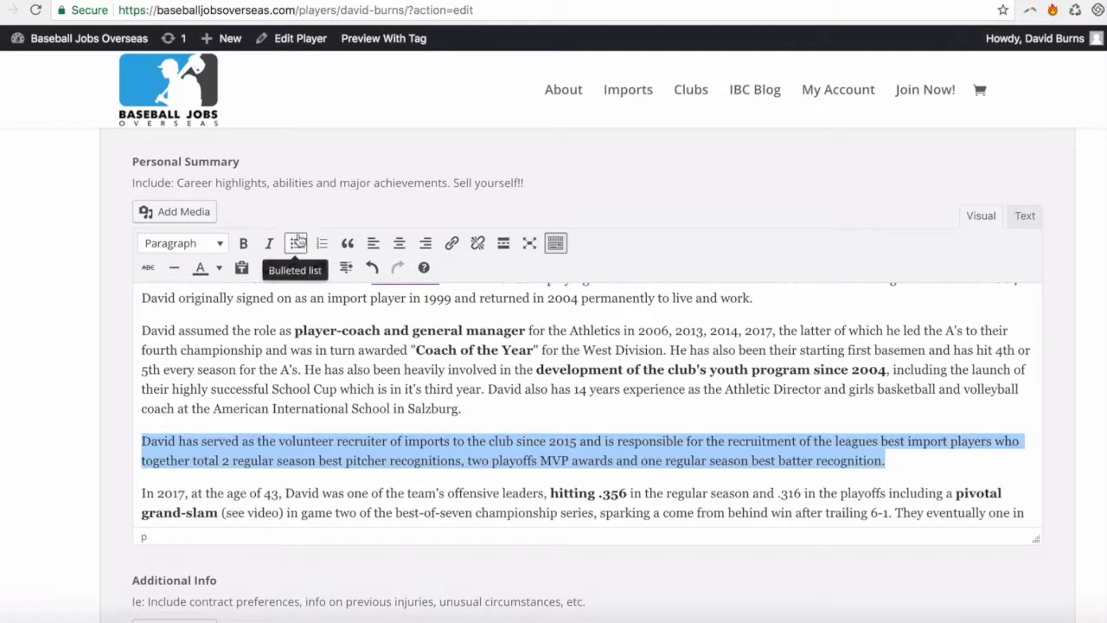
Step: Try an italic blockquote with an opening quotation mark on the Personal Summary's third paragraph, and separately a one-level indent
{"action": "left_click", "coordinate": [349, 245]}
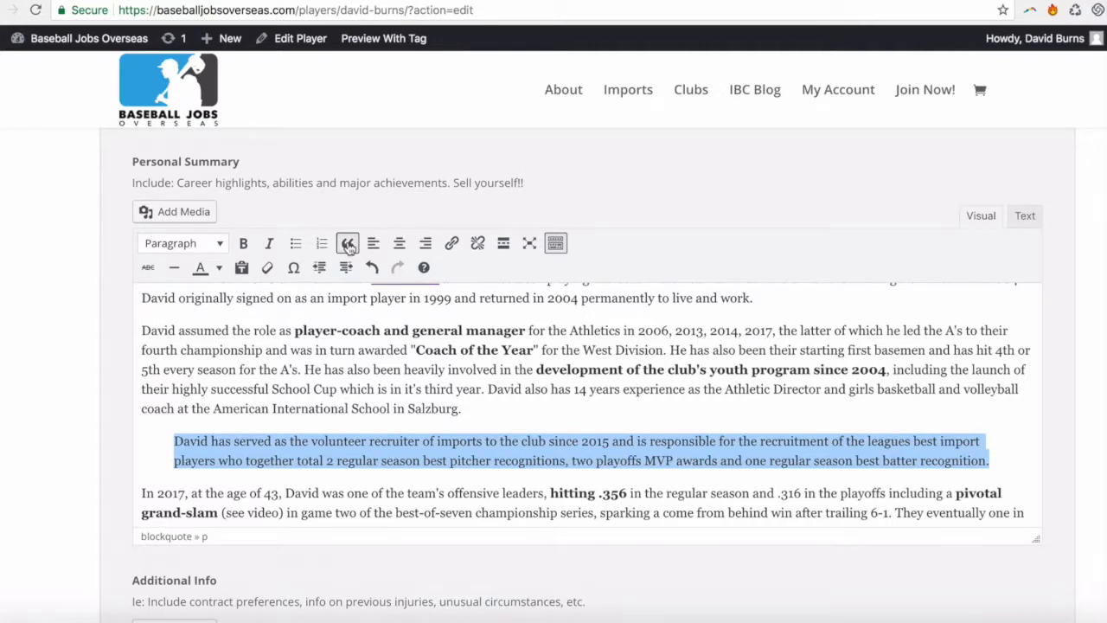
{"action": "left_click", "coordinate": [269, 243]}
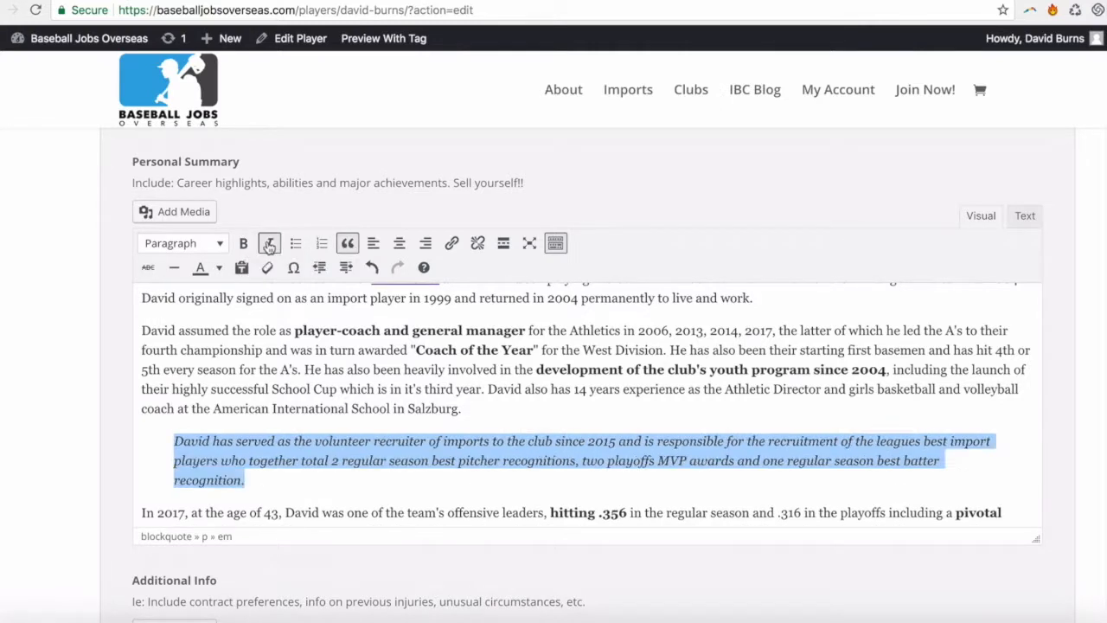
{"action": "left_click", "coordinate": [171, 441]}
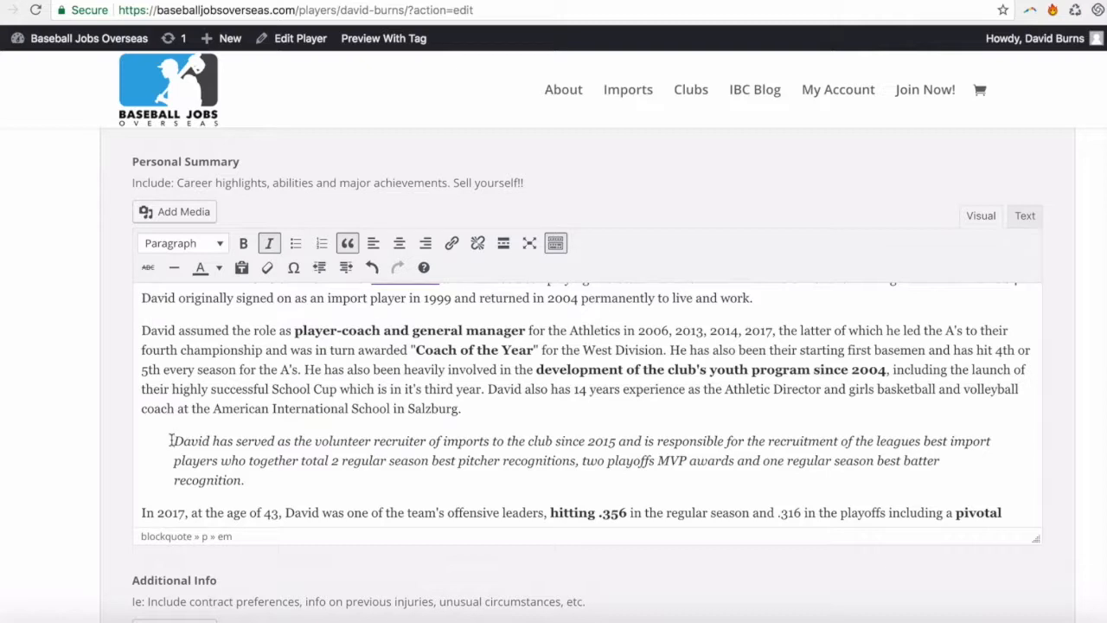
{"action": "type", "text": "\""}
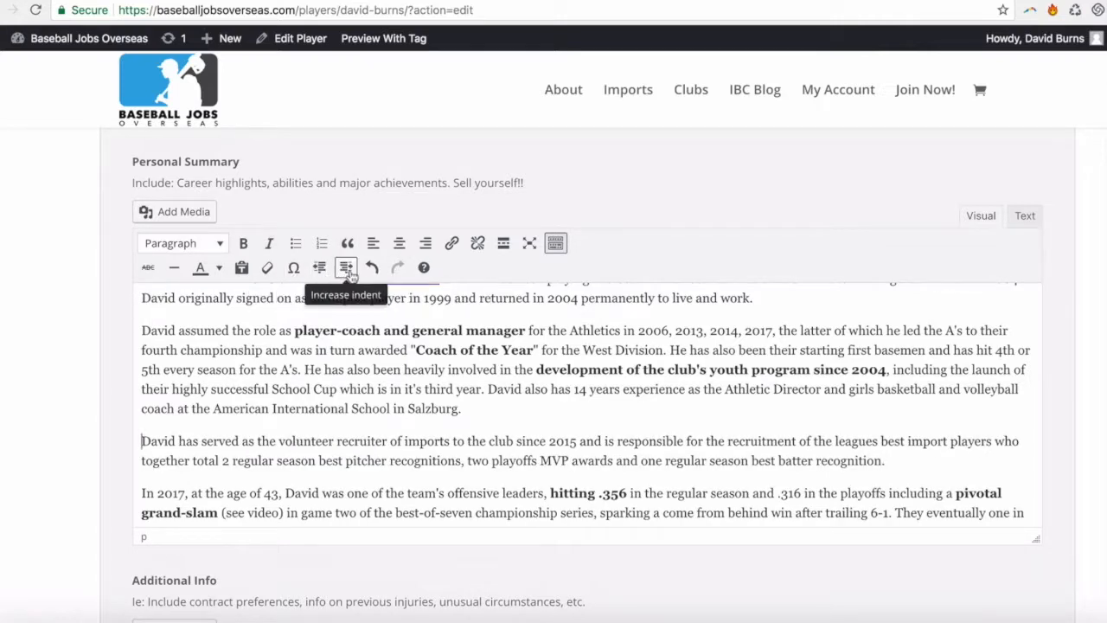
{"action": "left_click", "coordinate": [347, 271]}
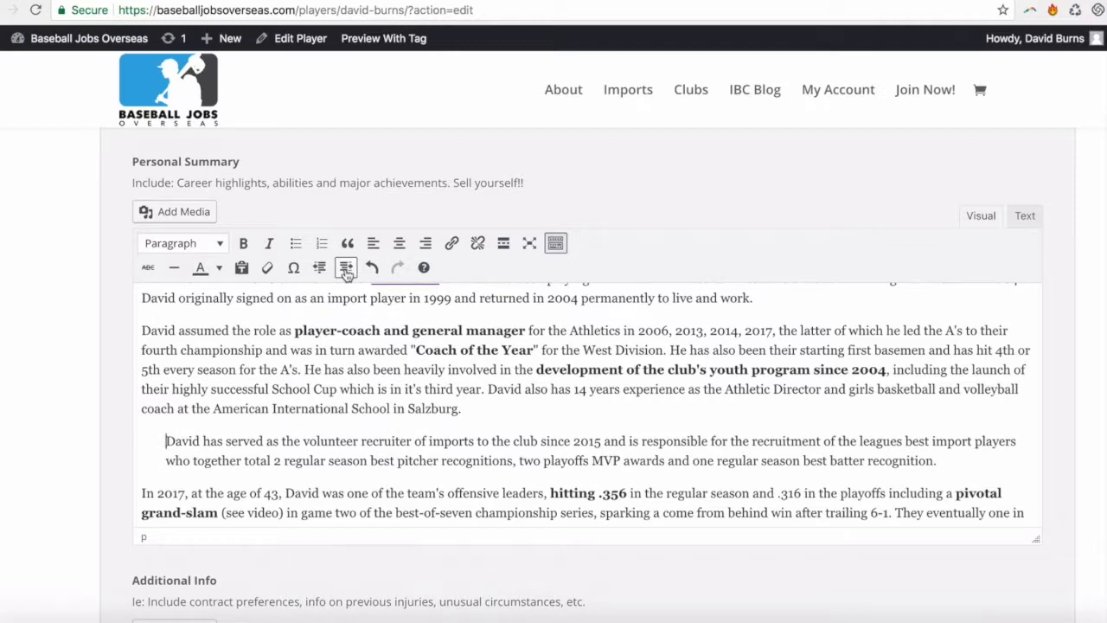
{"action": "key", "text": "super+z"}
Step: Add the line "STATS PDF" above the third paragraph of the Personal Summary and select that text
{"action": "type", "text": "S"}
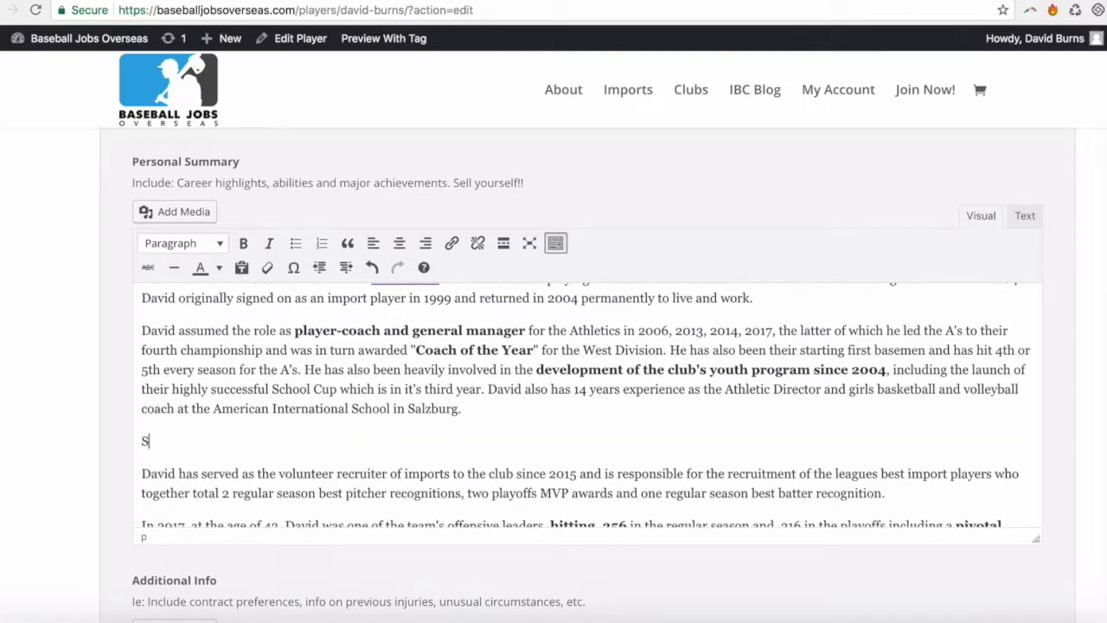
{"action": "type", "text": "TATS PDF"}
{"action": "left_click_drag", "start_coordinate": [211, 441], "coordinate": [143, 440]}
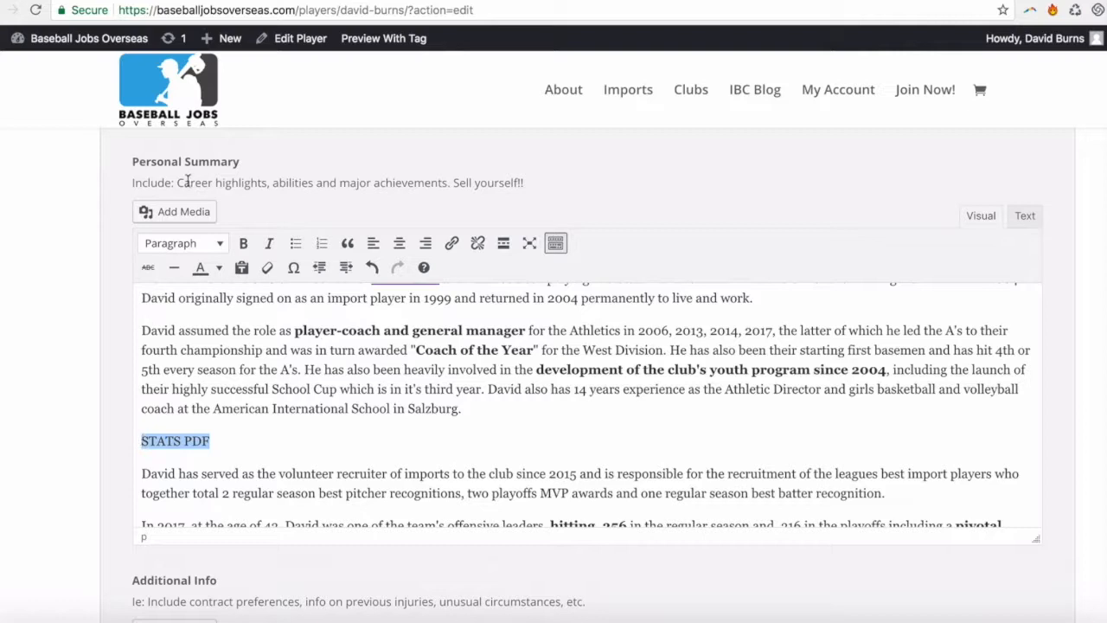
Step: Insert the first PDF of the Media Library into the Personal Summary with the title STATS, linked to the media file
{"action": "left_click", "coordinate": [169, 212]}
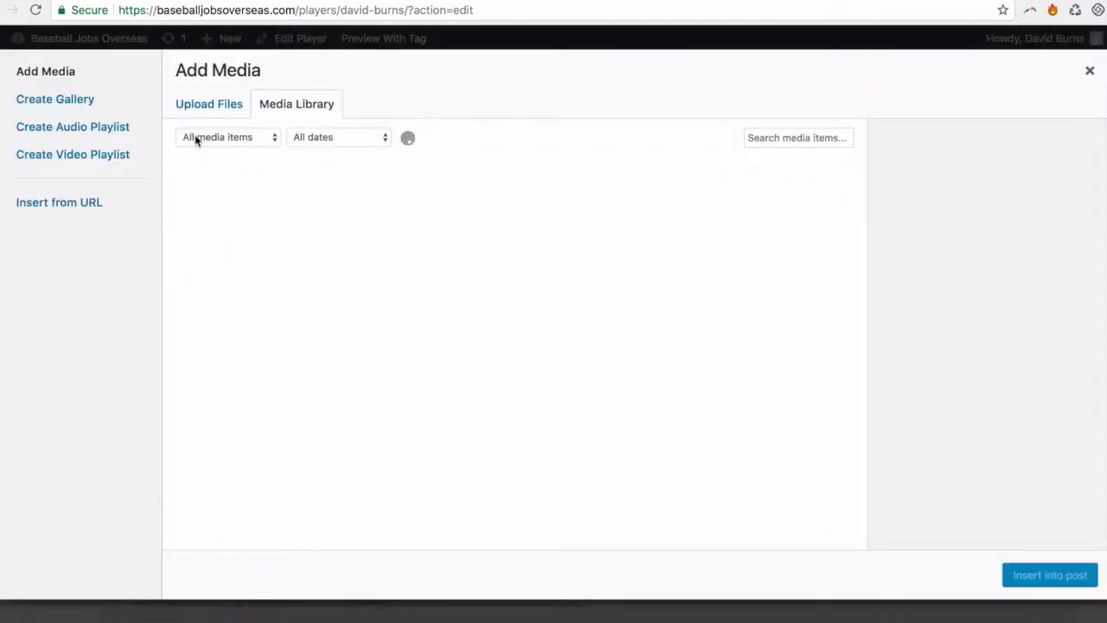
{"action": "scroll", "coordinate": [934, 465], "scroll_direction": "down", "scroll_amount": 1}
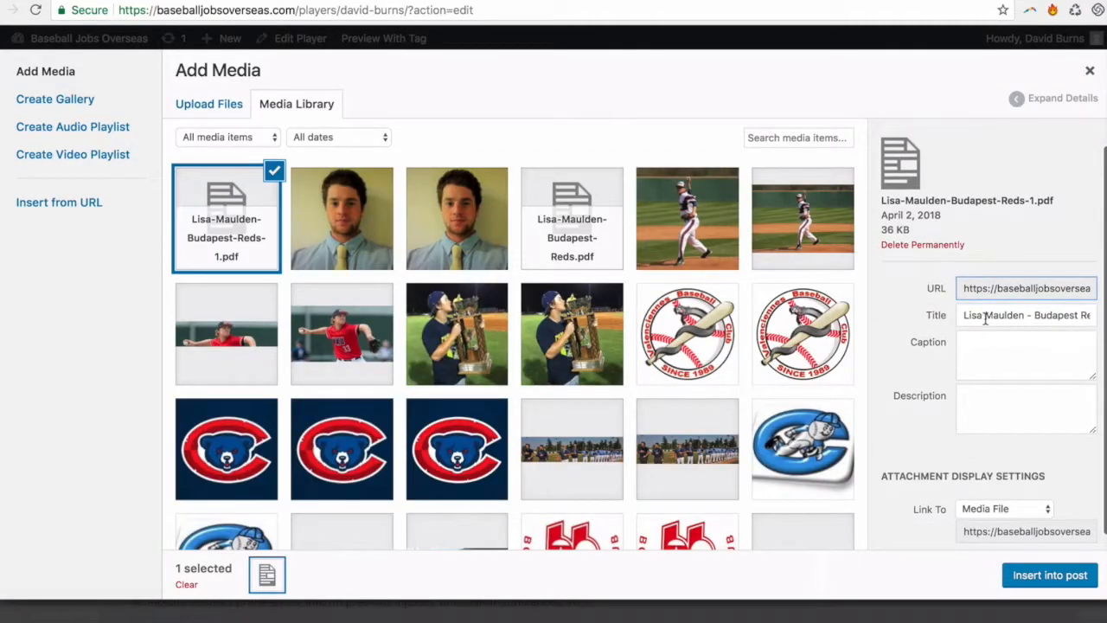
{"action": "triple_click", "coordinate": [985, 318]}
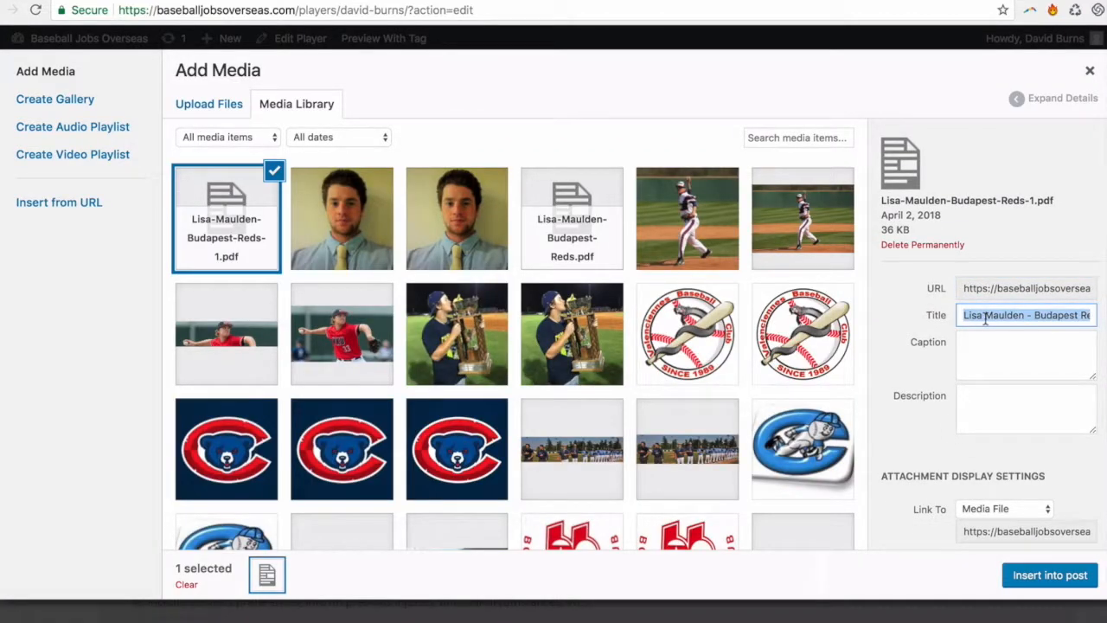
{"action": "type", "text": "STATS"}
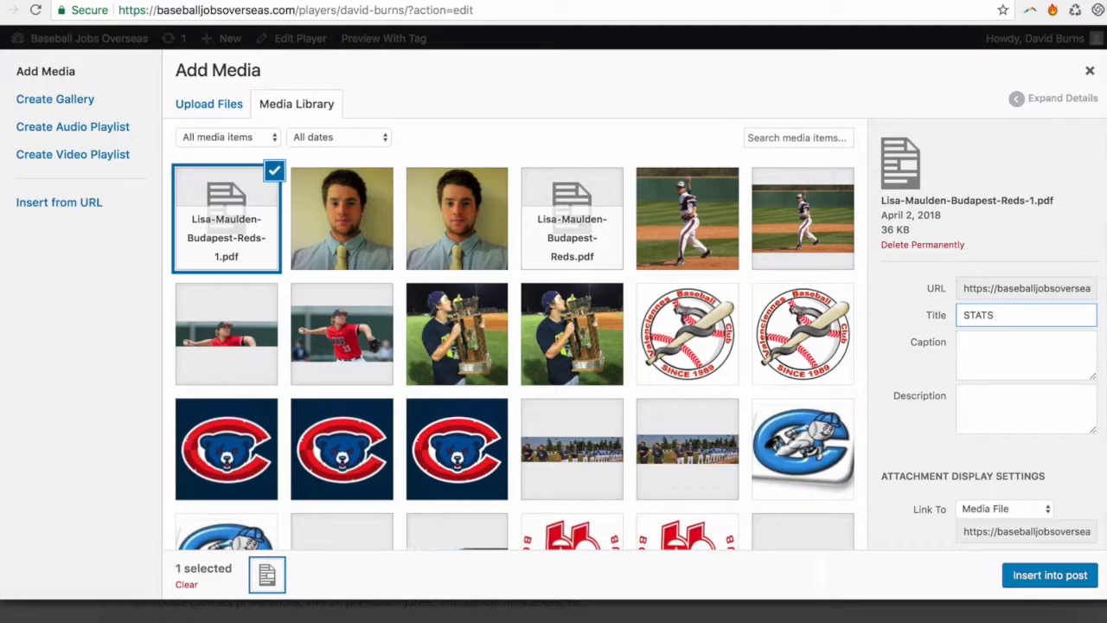
{"action": "left_click", "coordinate": [1055, 578]}
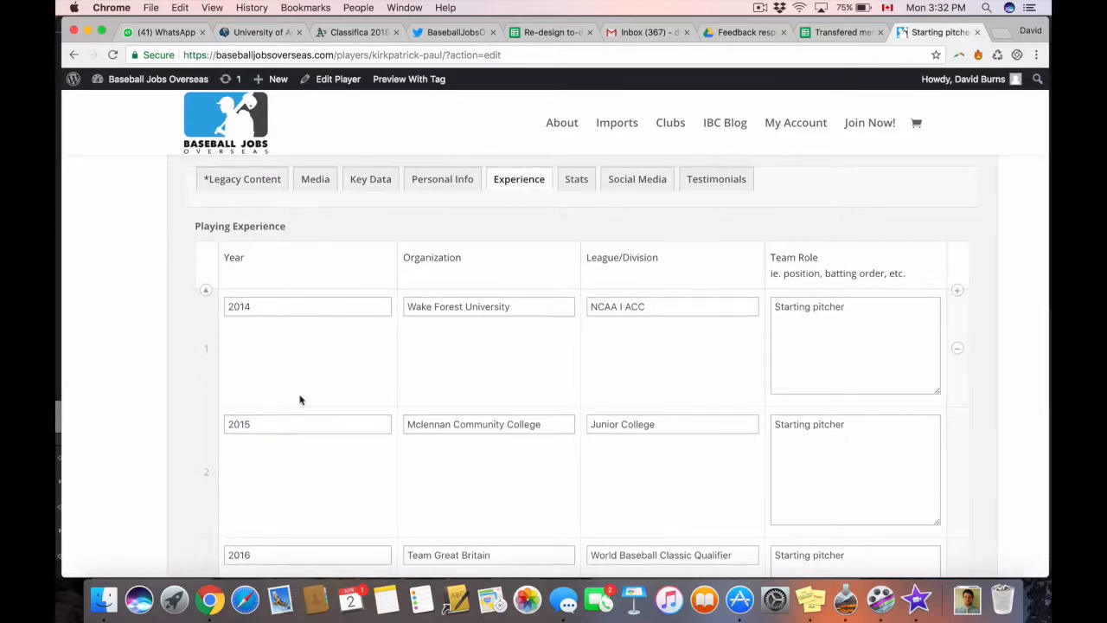
Step: Add an empty fifth row to the Playing Experience table and remove it again
{"action": "scroll", "coordinate": [299, 396], "scroll_direction": "down", "scroll_amount": 10}
{"action": "scroll", "coordinate": [494, 277], "scroll_direction": "up", "scroll_amount": 10}
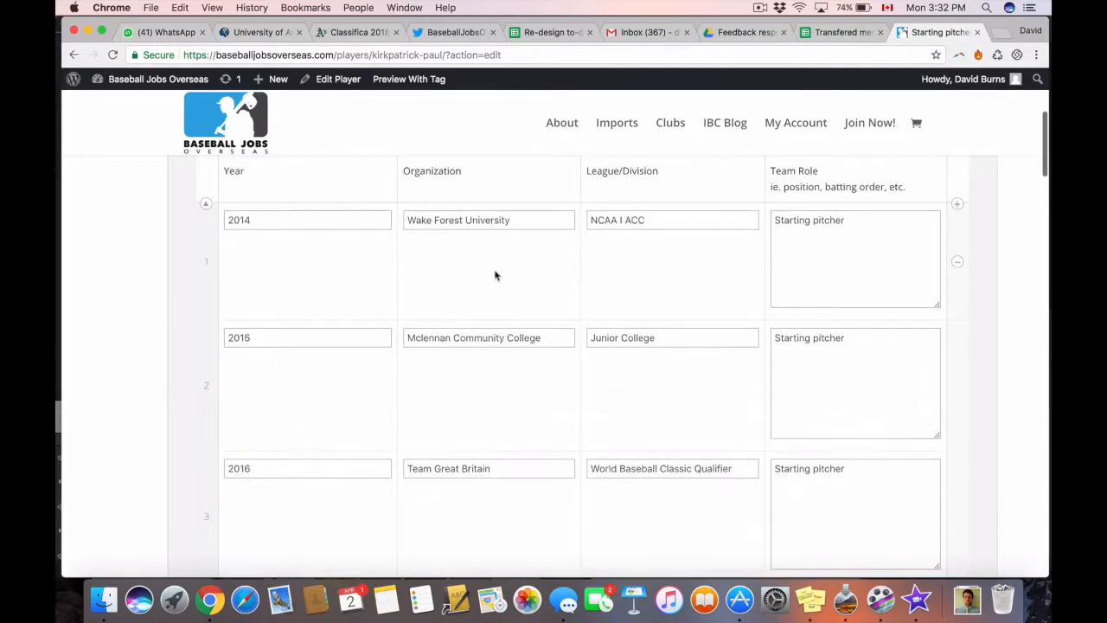
{"action": "scroll", "coordinate": [907, 389], "scroll_direction": "down", "scroll_amount": 5}
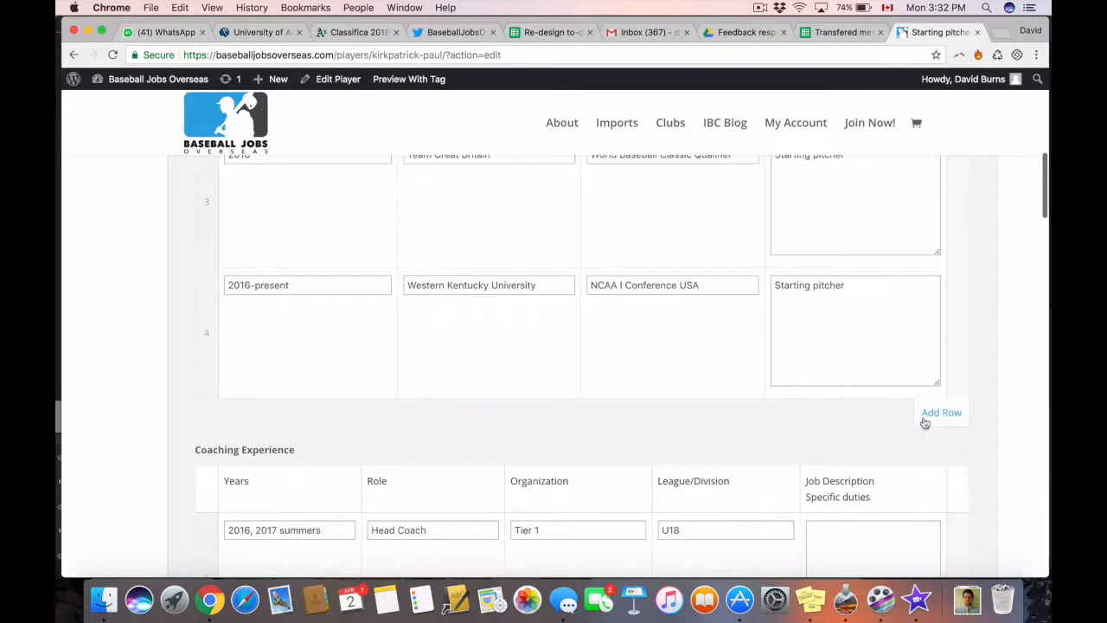
{"action": "left_click", "coordinate": [938, 413]}
{"action": "scroll", "coordinate": [908, 407], "scroll_direction": "down", "scroll_amount": 3}
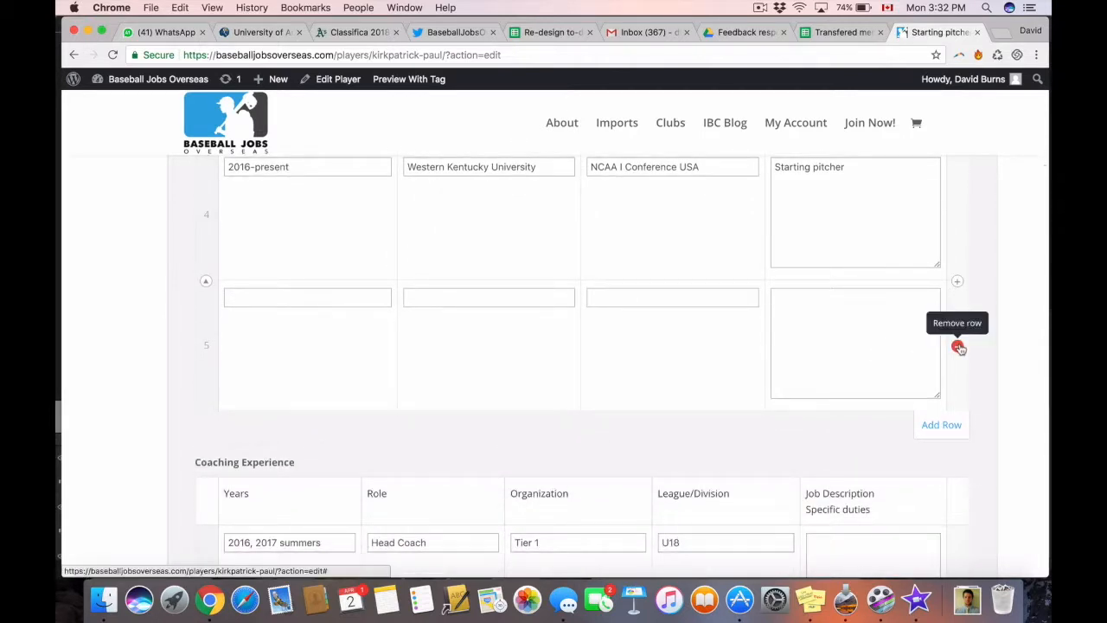
{"action": "left_click", "coordinate": [958, 347]}
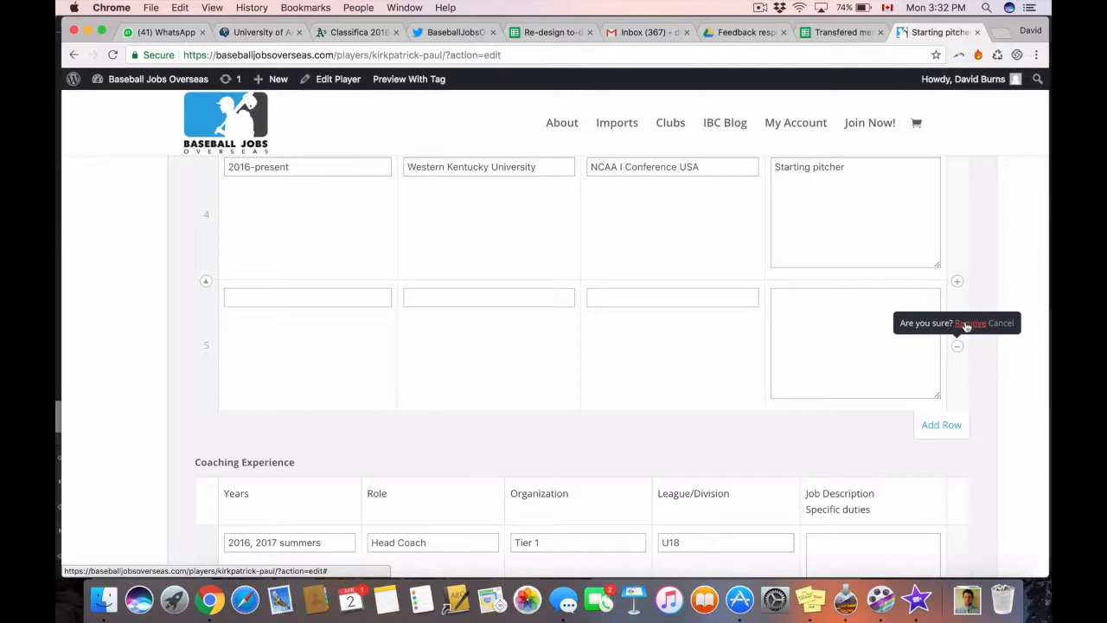
{"action": "left_click", "coordinate": [967, 325]}
{"action": "scroll", "coordinate": [614, 275], "scroll_direction": "up", "scroll_amount": 5}
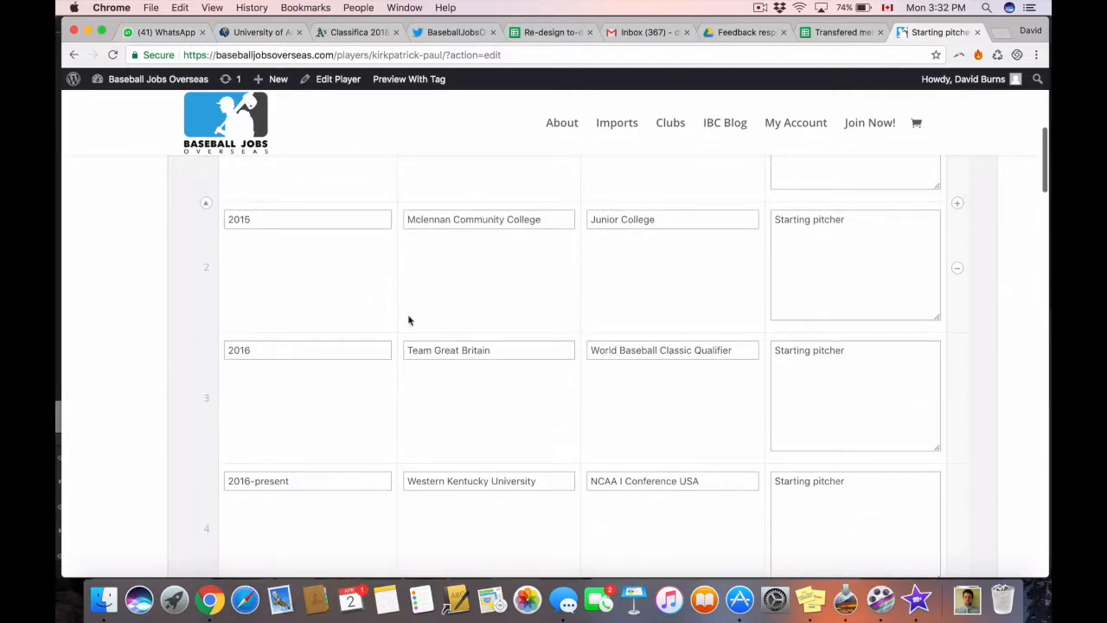
{"action": "left_click_drag", "start_coordinate": [208, 398], "coordinate": [195, 366]}
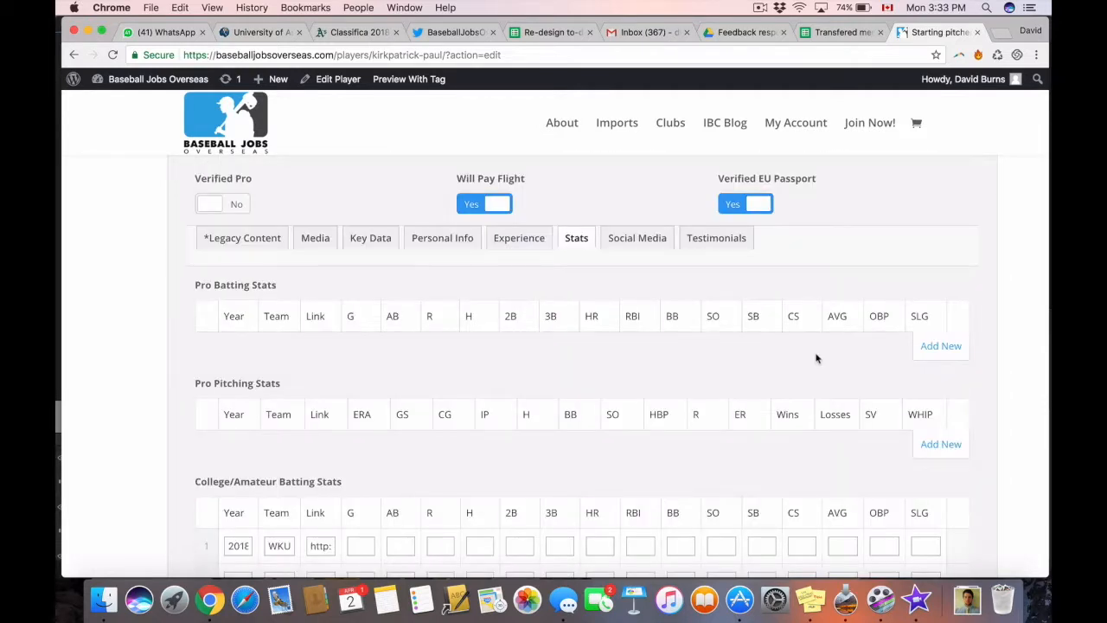
Step: Add an empty row to the Pro Batting Stats table in the Stats section and remove it again
{"action": "left_click", "coordinate": [934, 347]}
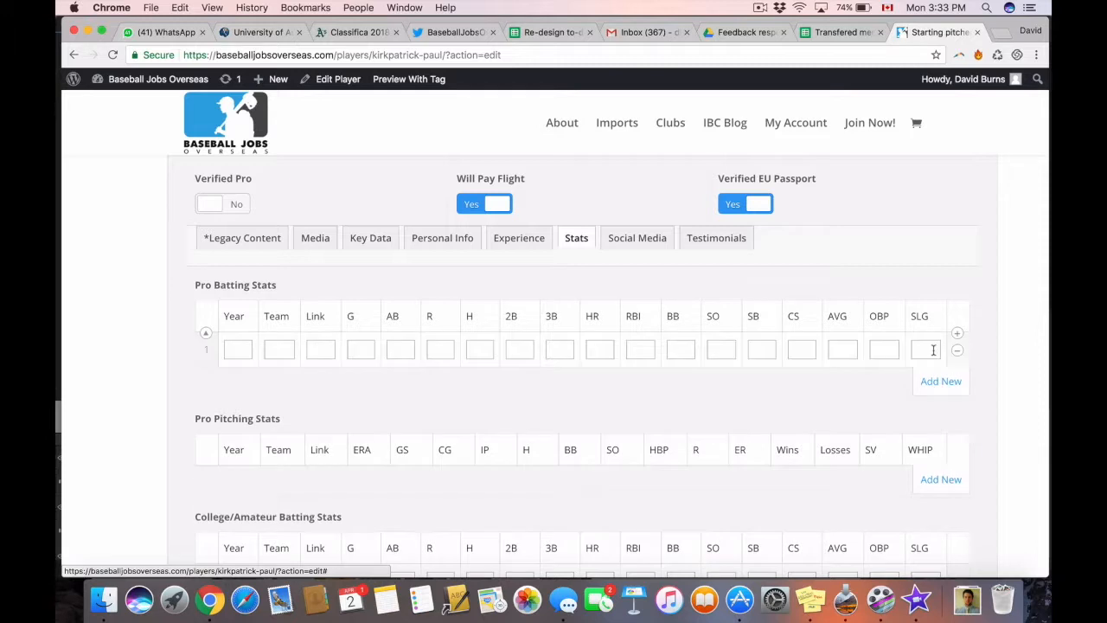
{"action": "left_click", "coordinate": [957, 352]}
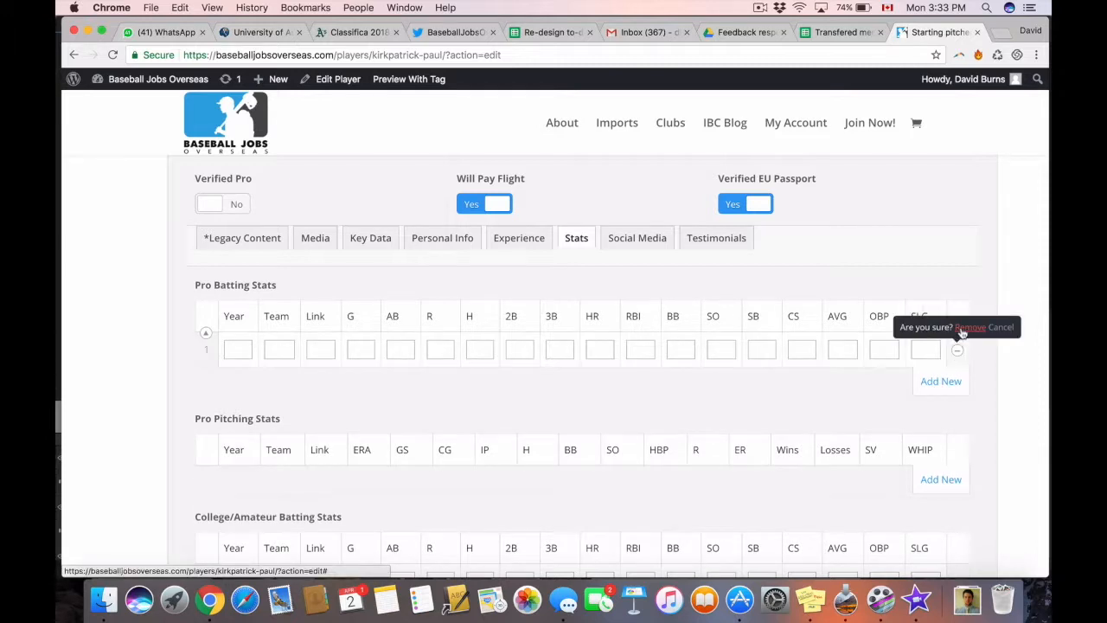
{"action": "left_click", "coordinate": [959, 351]}
{"action": "scroll", "coordinate": [810, 363], "scroll_direction": "down", "scroll_amount": 5}
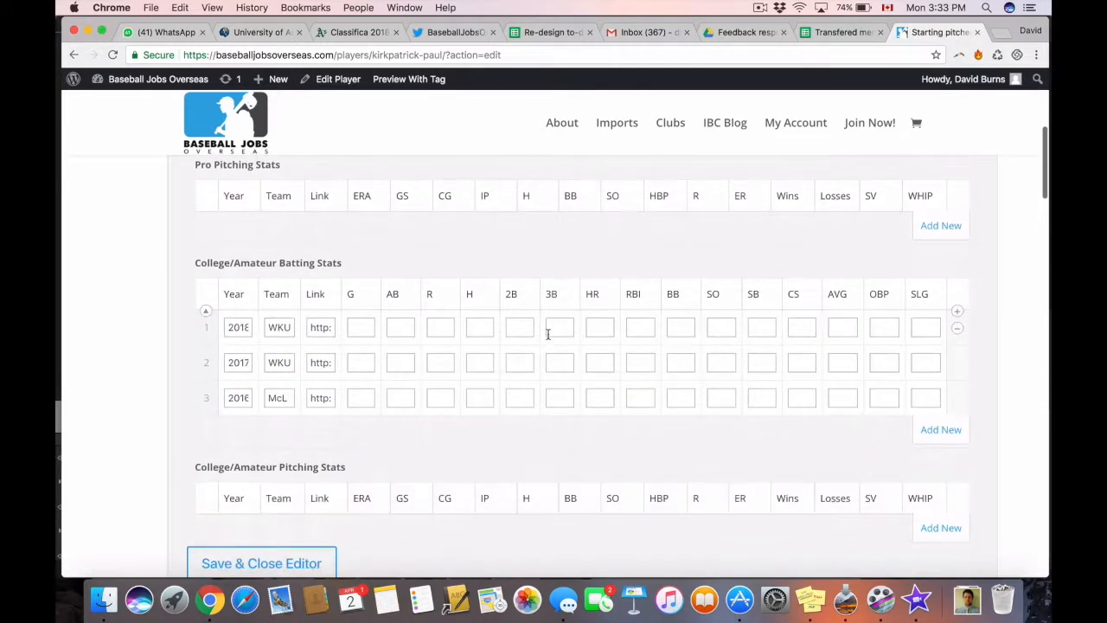
{"action": "left_click", "coordinate": [318, 325]}
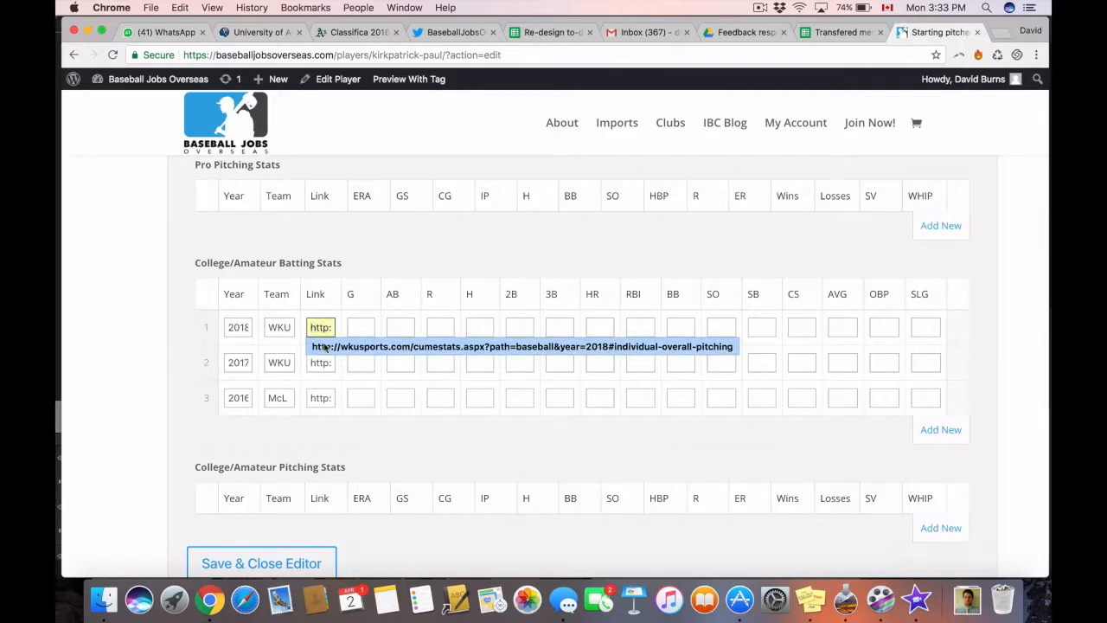
{"action": "left_click", "coordinate": [324, 346]}
{"action": "left_click", "coordinate": [353, 330]}
{"action": "left_click", "coordinate": [484, 327]}
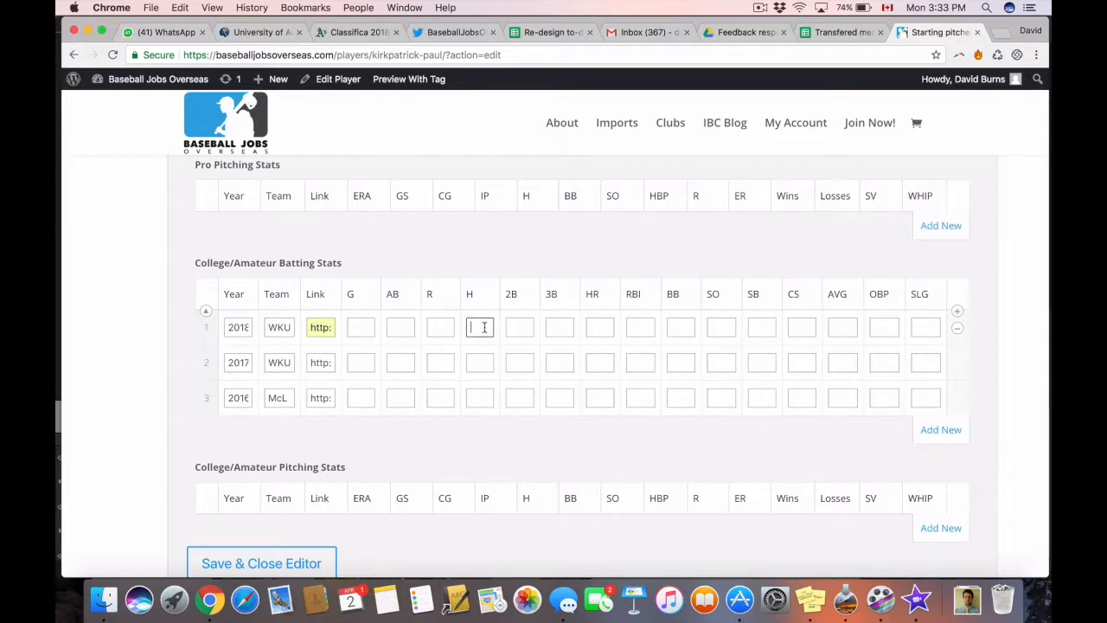
{"action": "left_click", "coordinate": [519, 327]}
{"action": "left_click", "coordinate": [599, 324]}
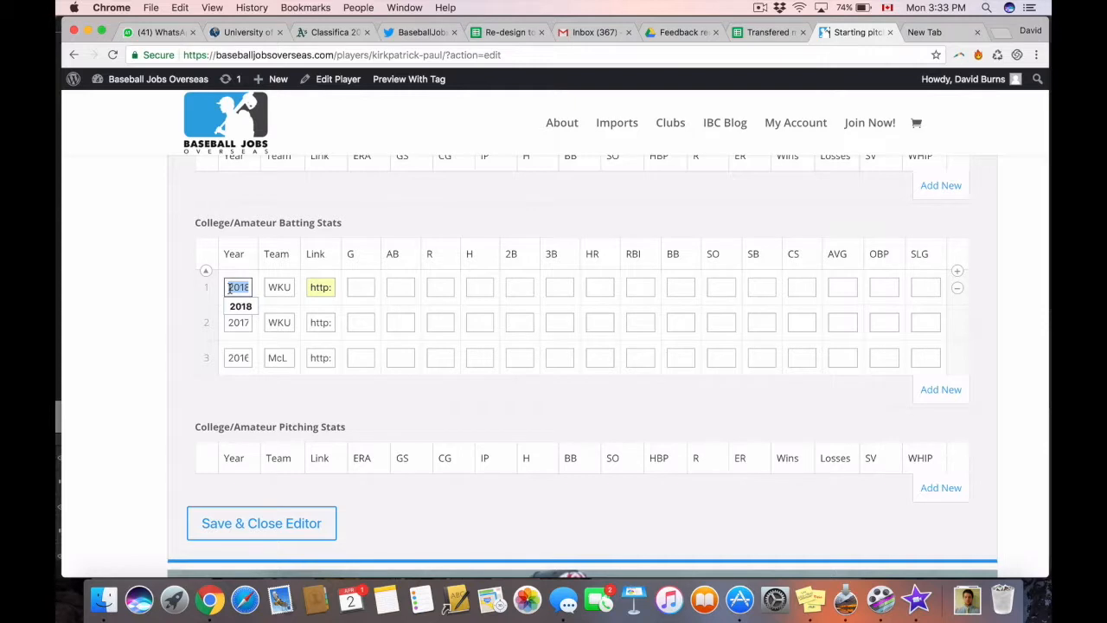
Step: Set the year of the first College/Amateur Batting Stats row to 2014-2018, leaving its stat fields empty
{"action": "left_click", "coordinate": [229, 288]}
{"action": "double_click", "coordinate": [238, 288]}
{"action": "type", "text": "201"}
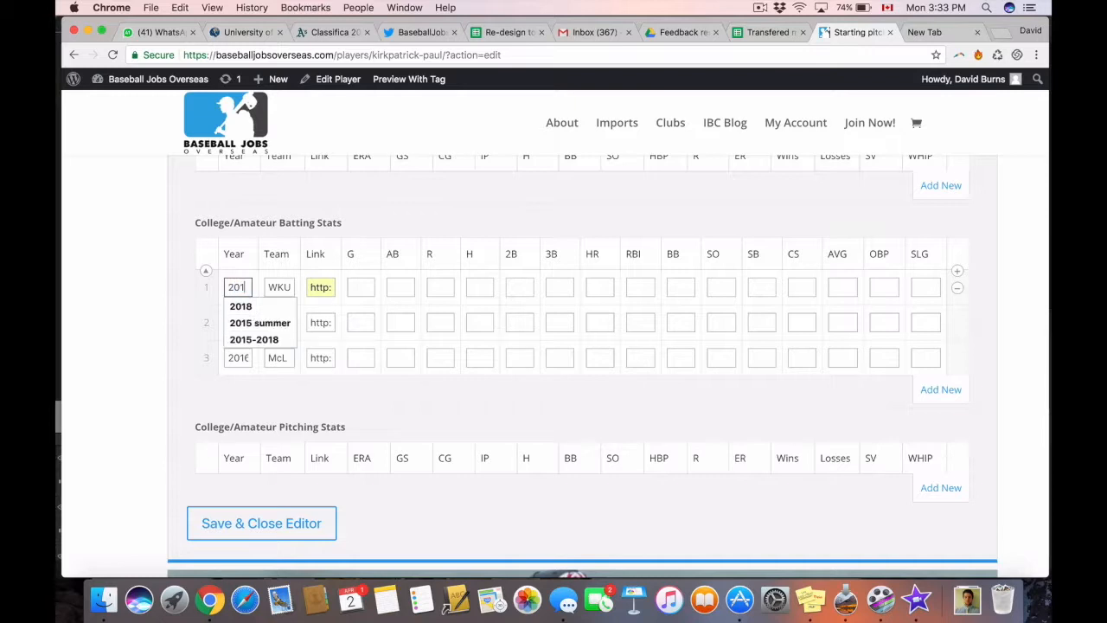
{"action": "type", "text": "4-"}
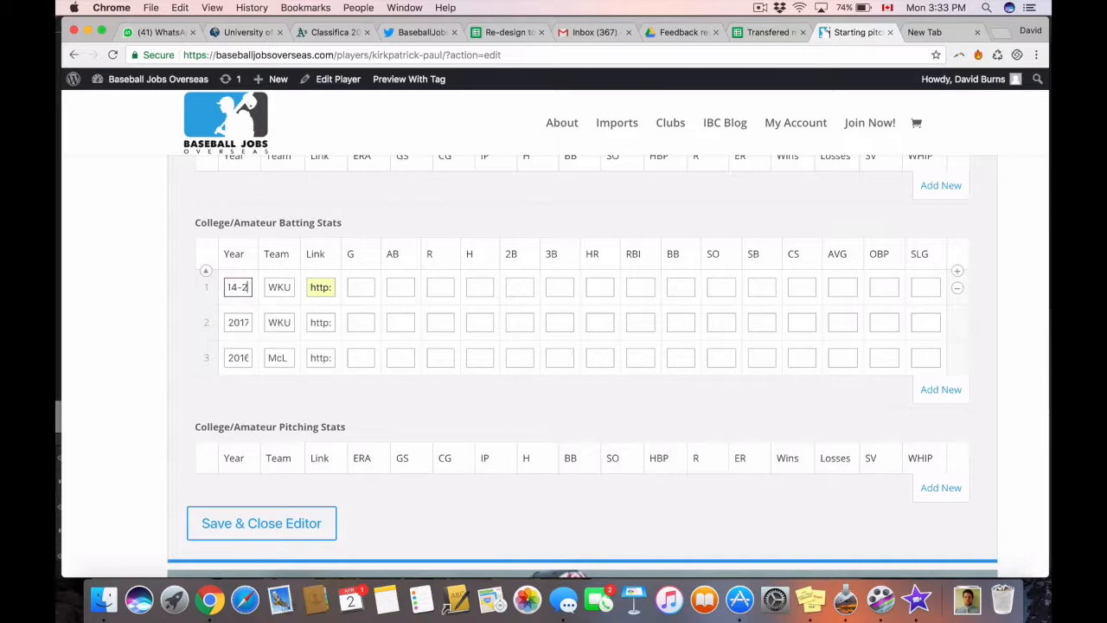
{"action": "type", "text": "2018"}
{"action": "left_click", "coordinate": [355, 286]}
{"action": "left_click", "coordinate": [391, 287]}
{"action": "left_click", "coordinate": [437, 286]}
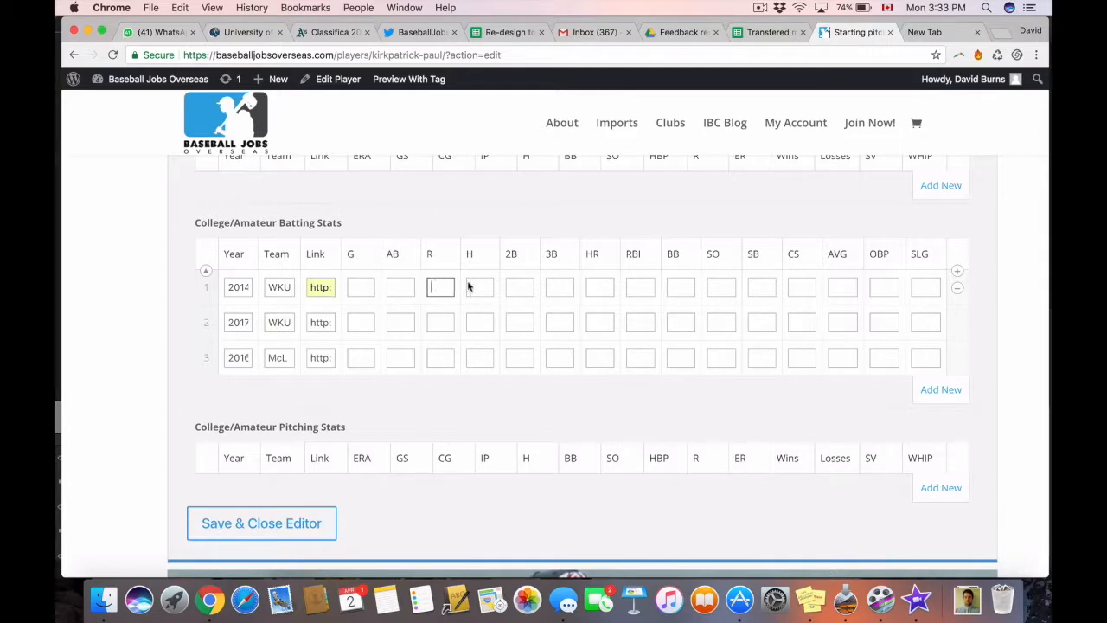